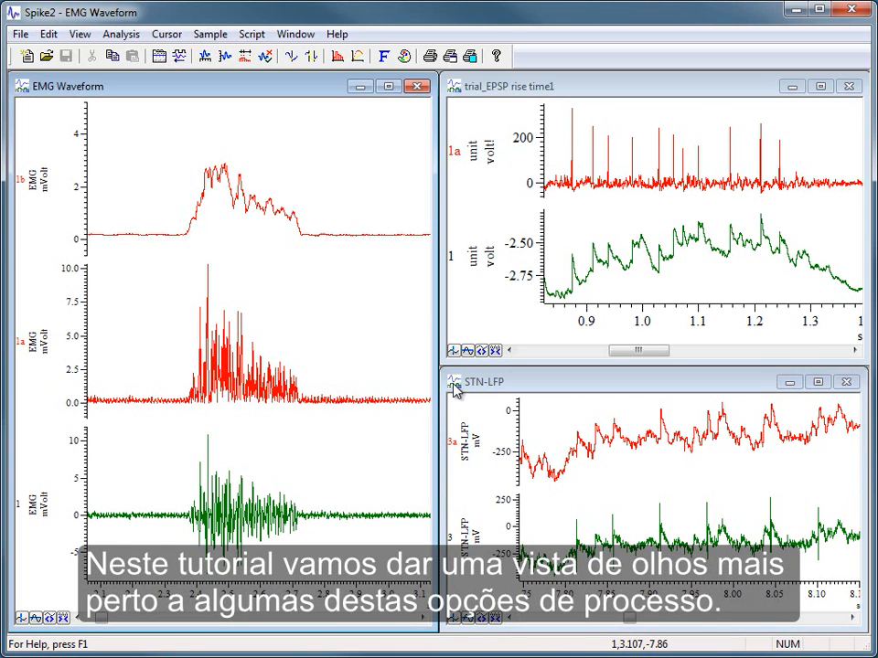
Step: Maximize the EMG Waveform window and show only the raw EMG channel 1, hiding all other channels
{"action": "left_click", "coordinate": [388, 87]}
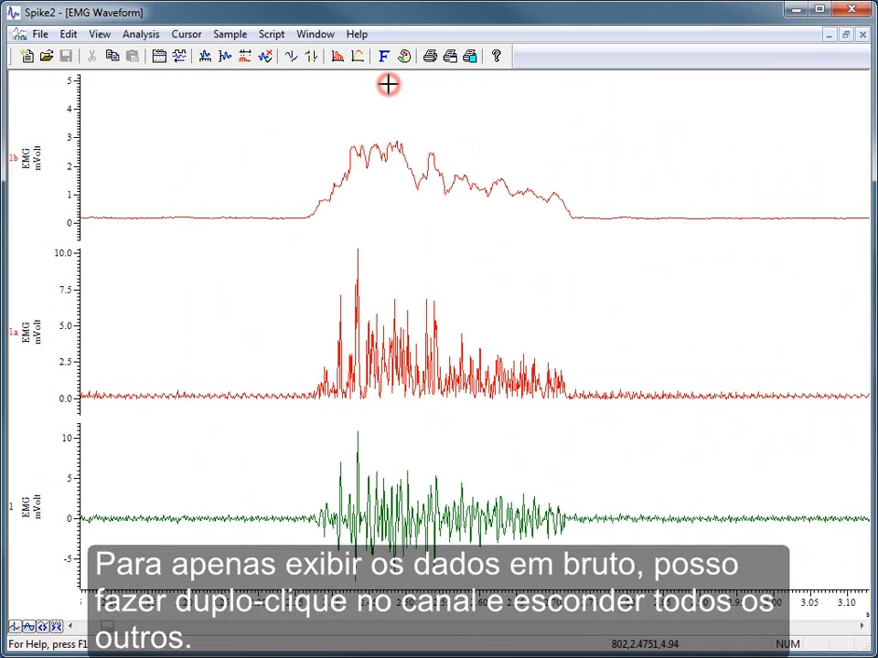
{"action": "double_click", "coordinate": [465, 502]}
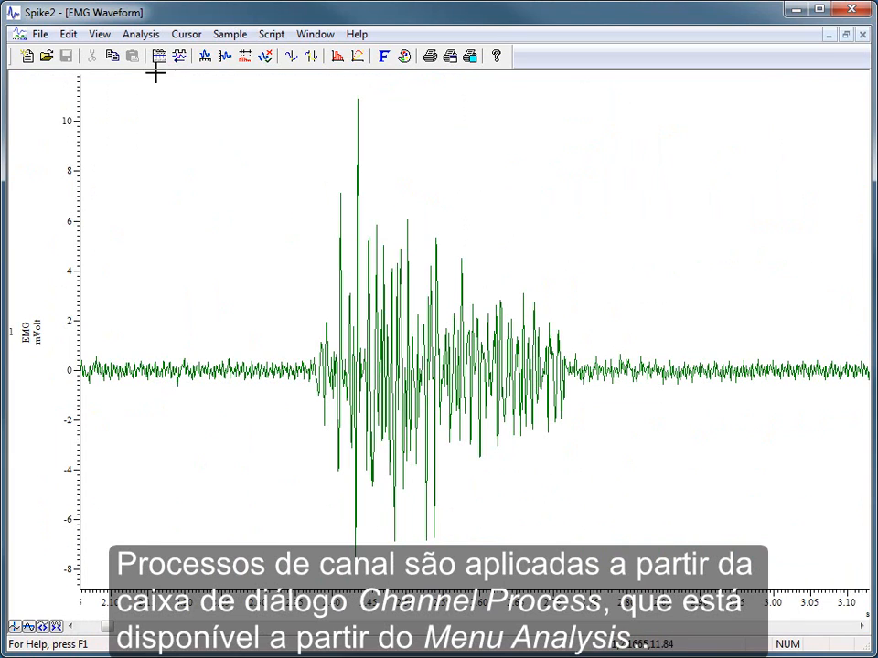
{"action": "left_click", "coordinate": [138, 37]}
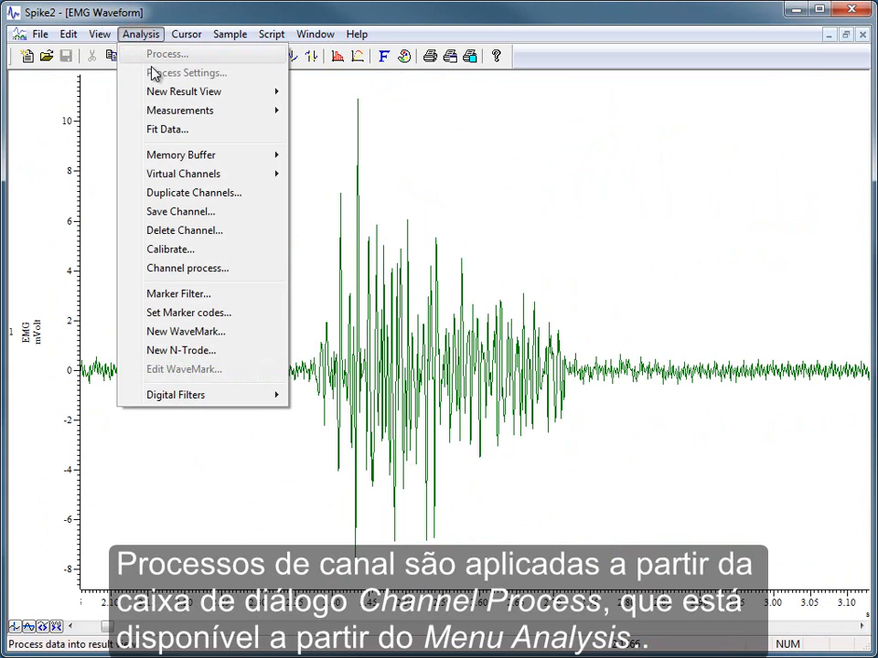
{"action": "left_click", "coordinate": [240, 271]}
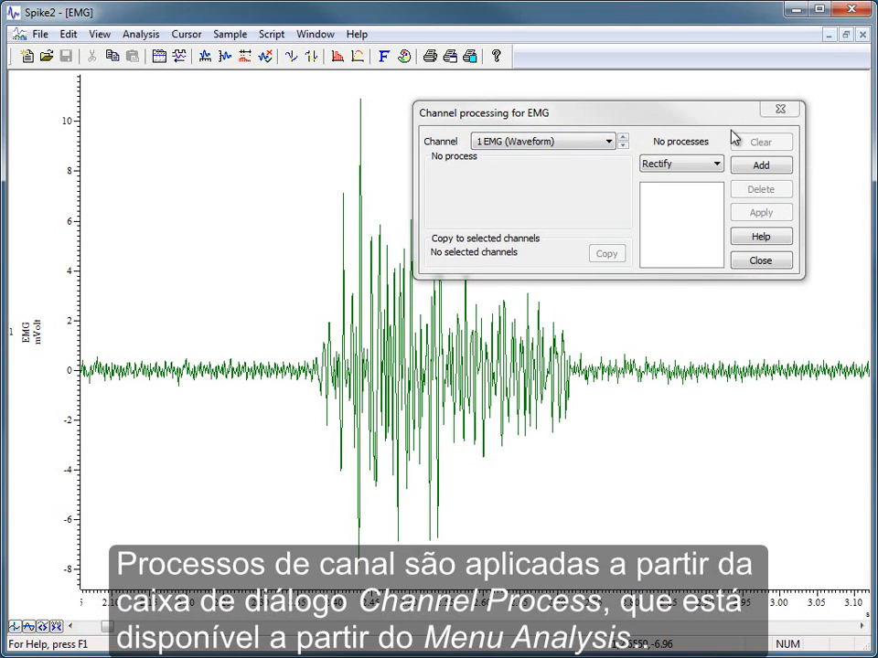
{"action": "left_click", "coordinate": [758, 263]}
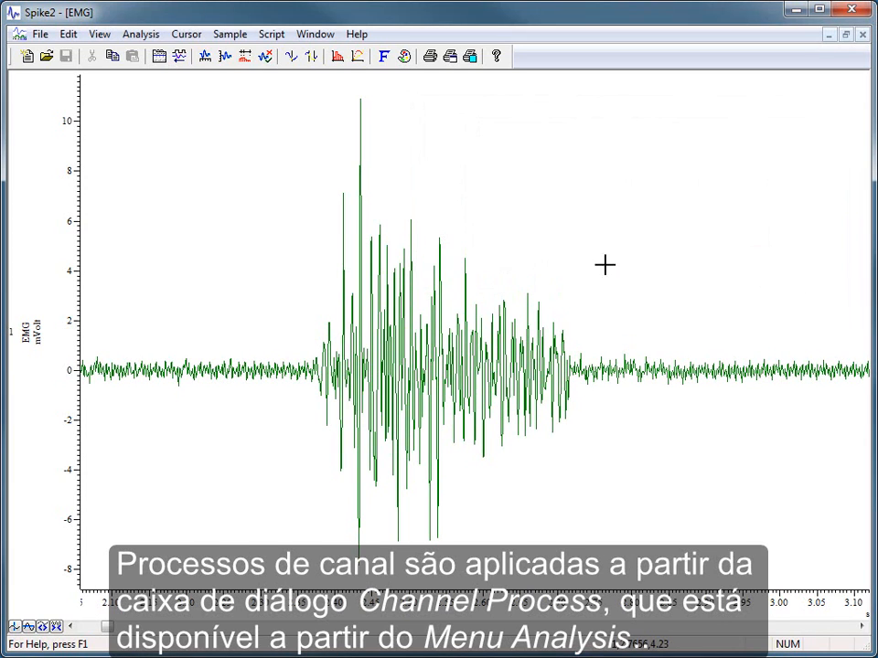
Step: Open the channel processing settings for the raw EMG channel, keeping 1 EMG (Waveform) as the channel
{"action": "right_click", "coordinate": [479, 263]}
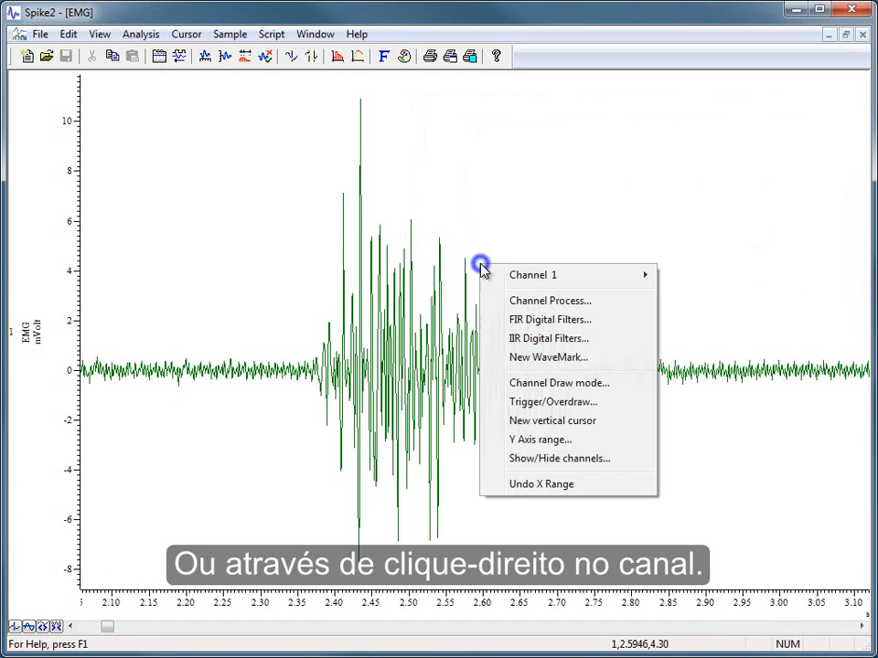
{"action": "left_click", "coordinate": [512, 301]}
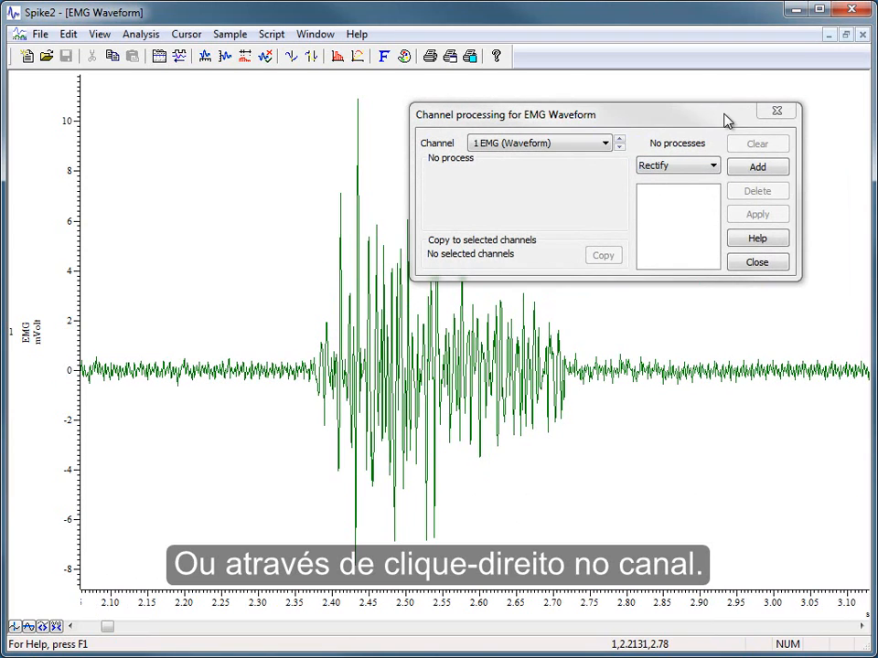
{"action": "left_click", "coordinate": [604, 143]}
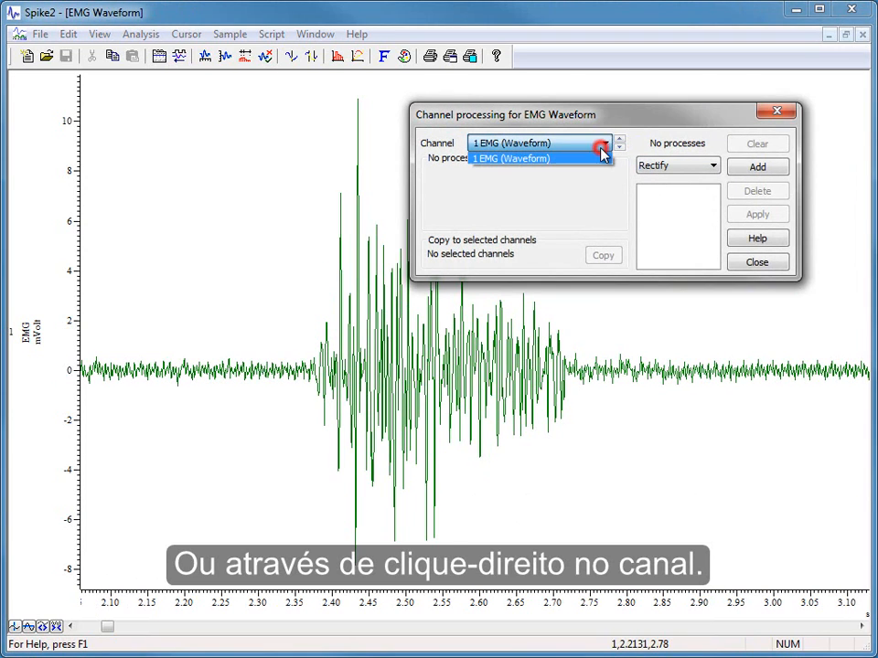
{"action": "left_click", "coordinate": [677, 138]}
Step: Add a Rectify process to channel 1 EMG (Waveform)
{"action": "left_click", "coordinate": [713, 165]}
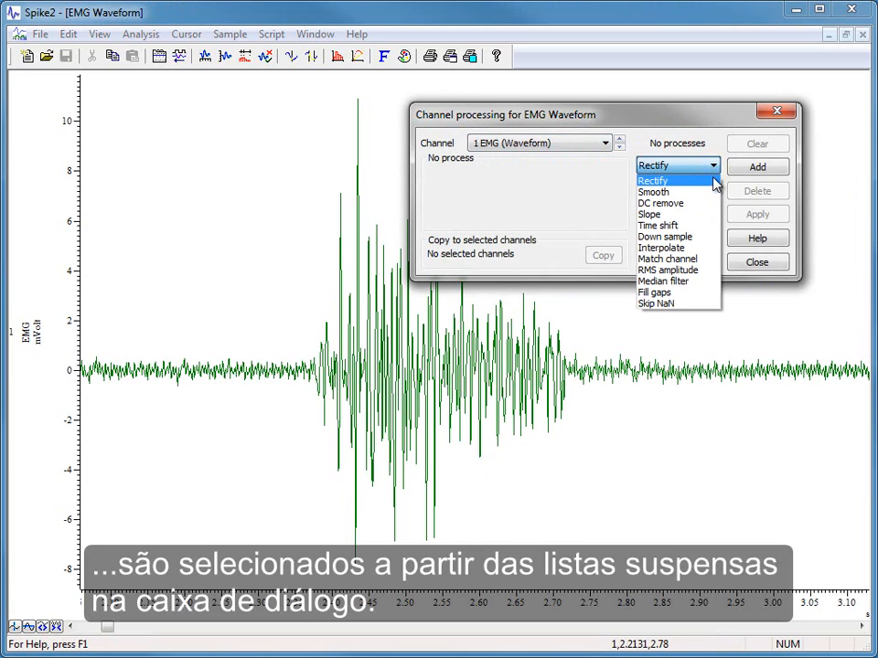
{"action": "left_click", "coordinate": [711, 180]}
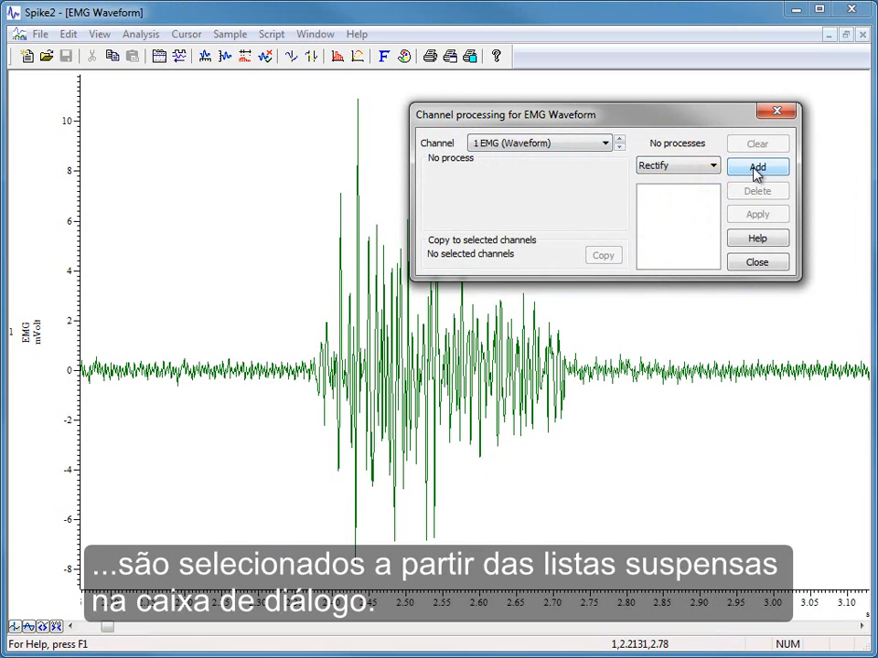
{"action": "left_click", "coordinate": [756, 170]}
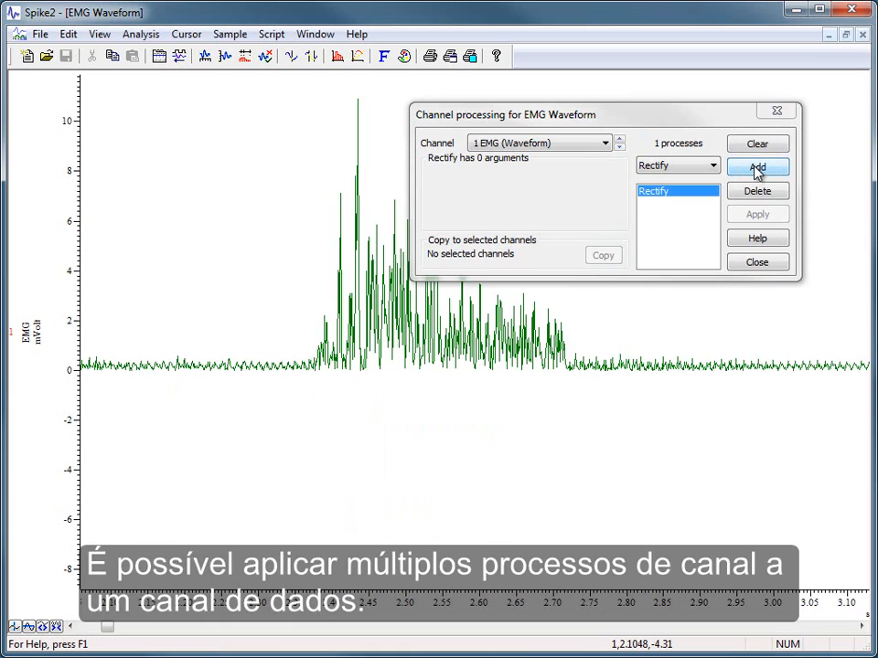
Step: Add a Smooth process after Rectify on channel 1 EMG and keep Smooth selected in the process list
{"action": "left_click", "coordinate": [715, 166]}
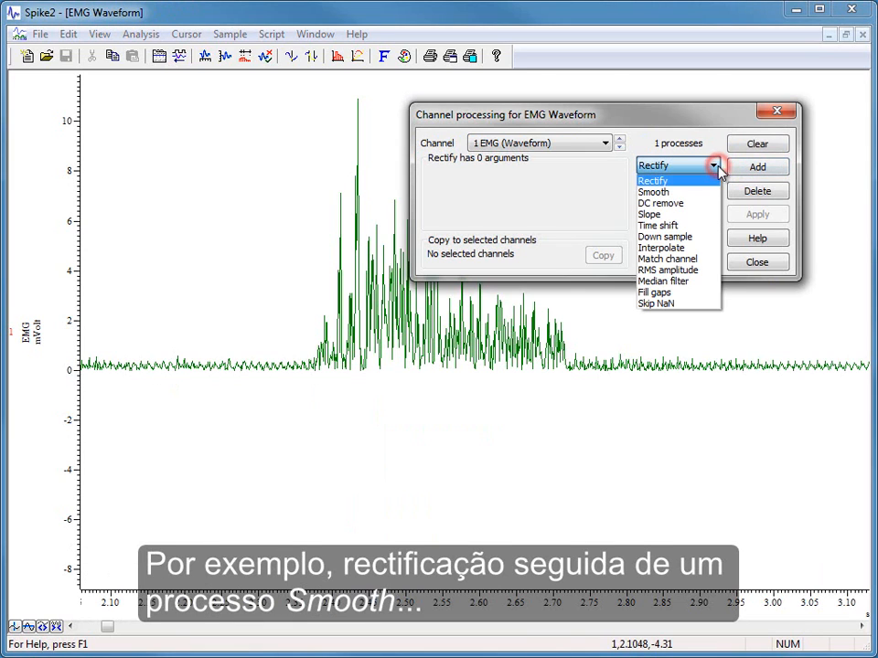
{"action": "left_click", "coordinate": [711, 192]}
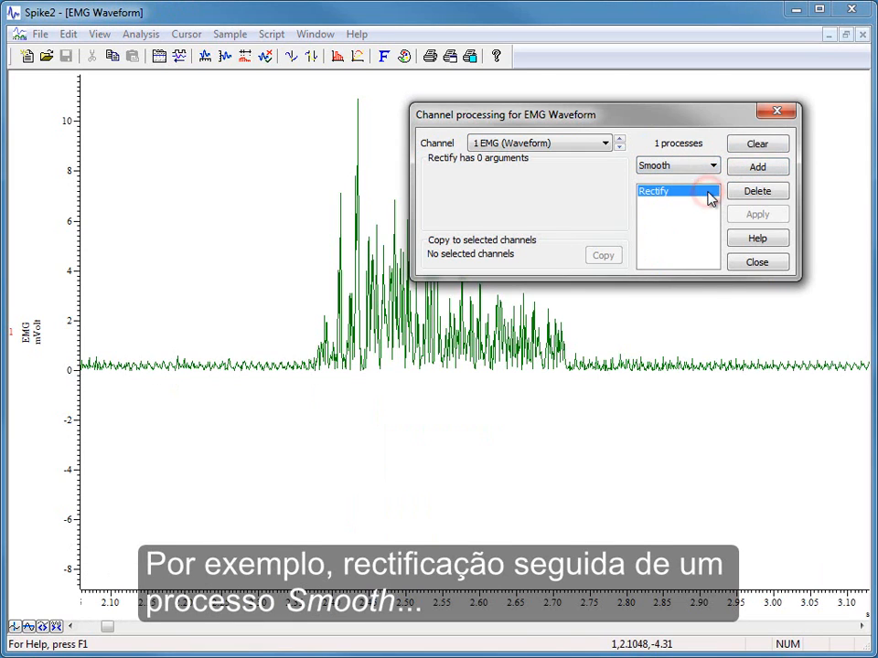
{"action": "left_click", "coordinate": [757, 169]}
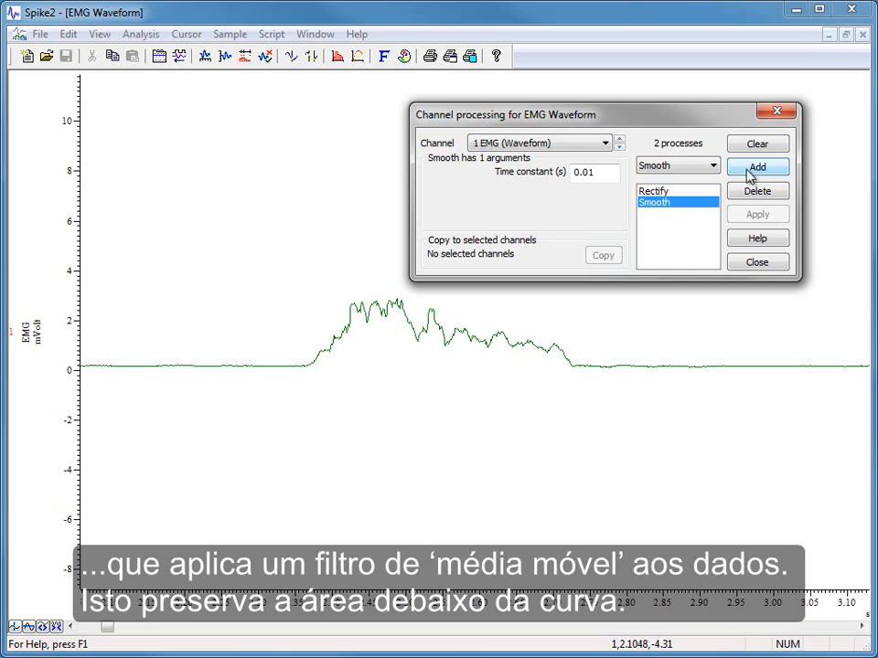
{"action": "left_click", "coordinate": [701, 192]}
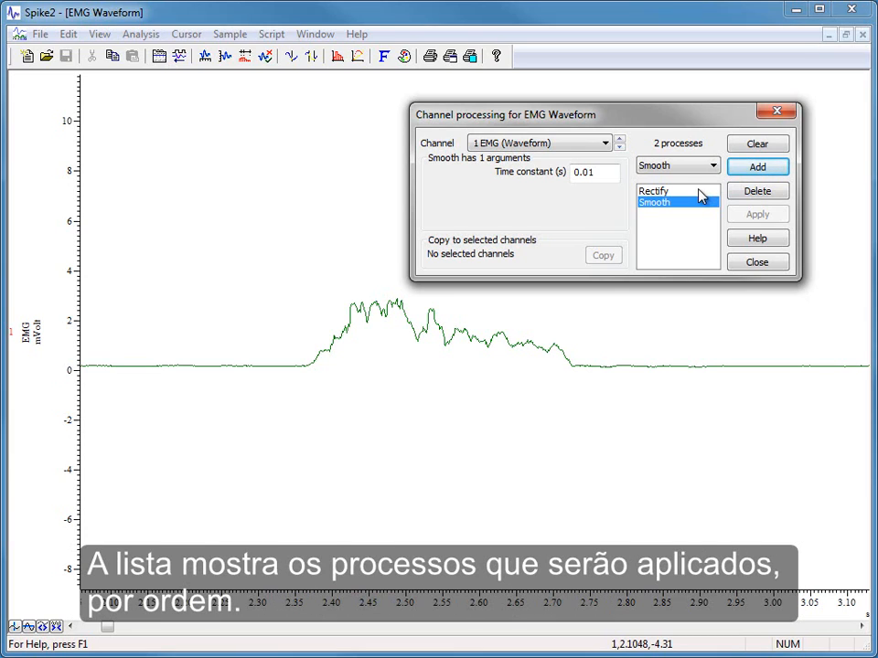
{"action": "left_click", "coordinate": [702, 202]}
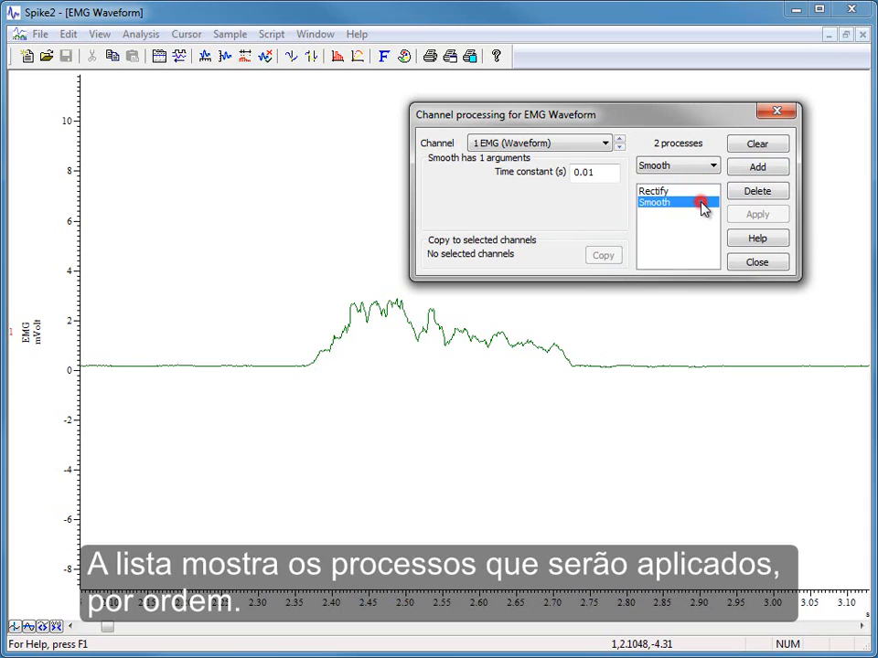
Step: Set the Smooth process's time constant to 0.001 s and apply it to the EMG channel
{"action": "left_click", "coordinate": [600, 173]}
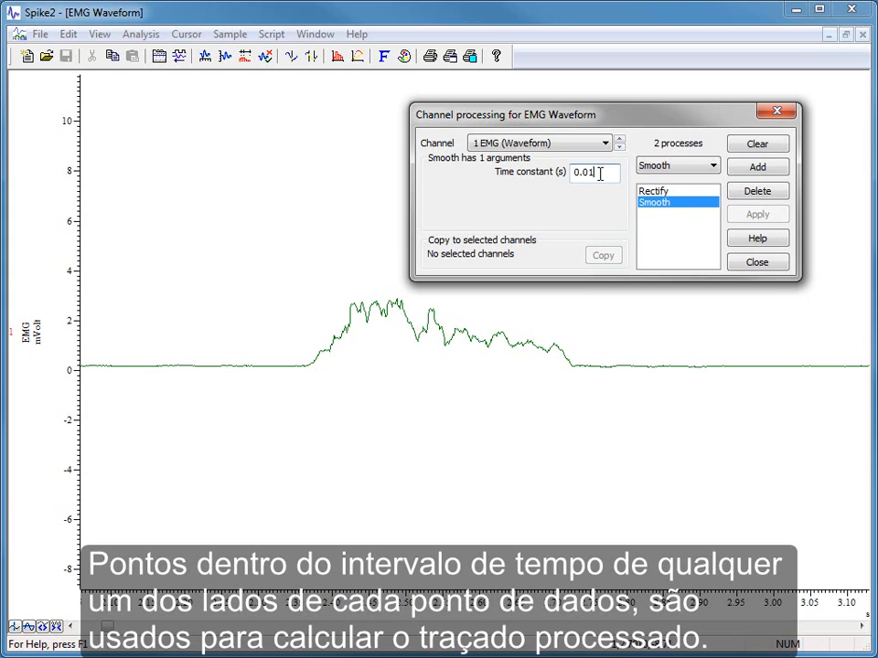
{"action": "left_click", "coordinate": [595, 173]}
{"action": "key", "text": "Left"}
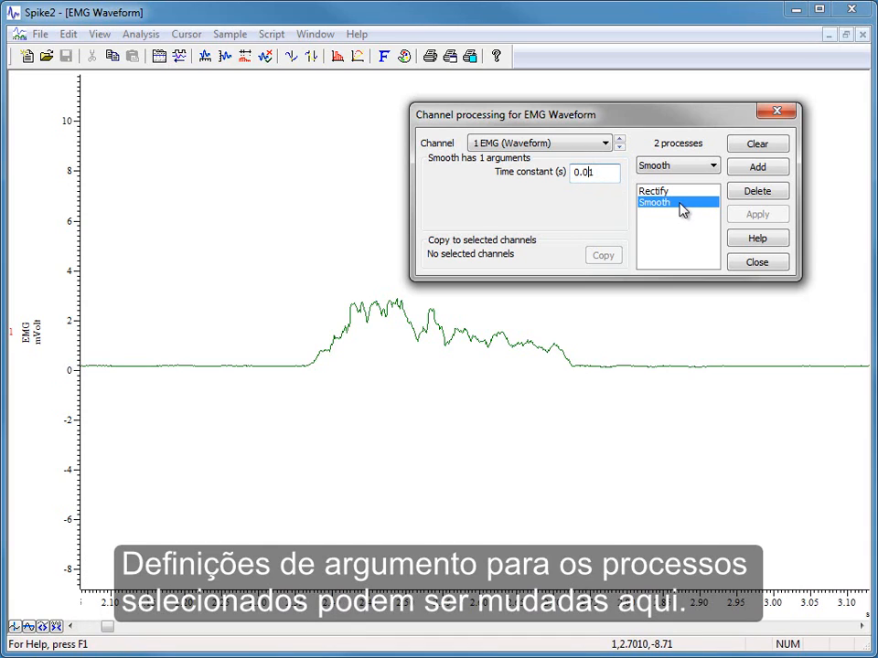
{"action": "type", "text": "0"}
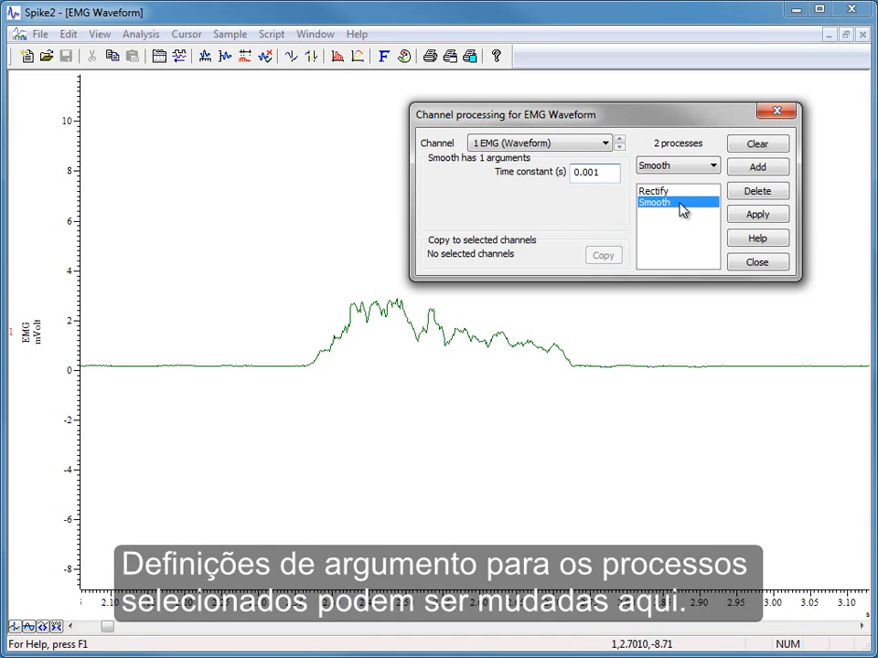
{"action": "left_click", "coordinate": [774, 217]}
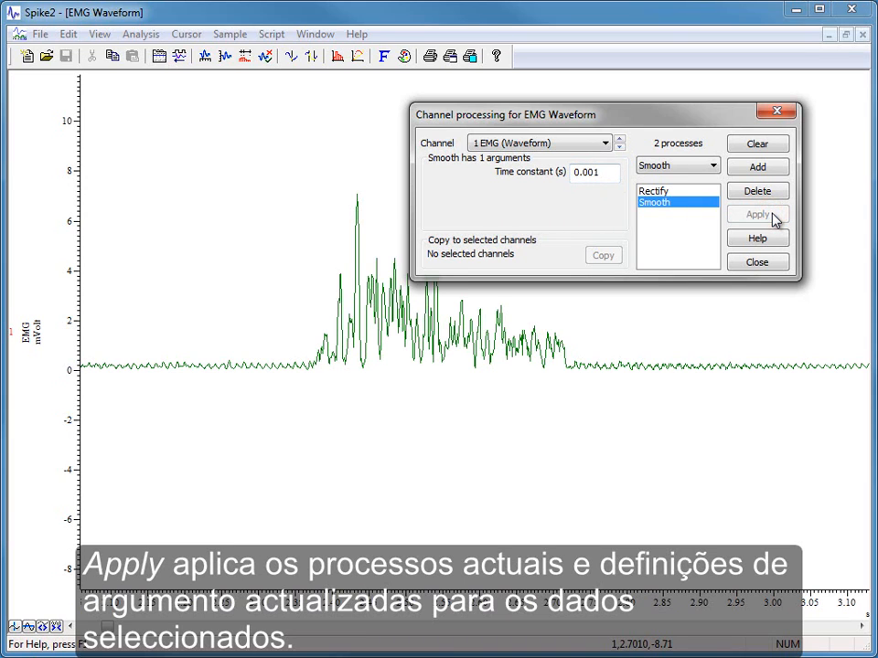
Step: Set the Smooth process's time constant back to 0.01 s and apply it to the EMG channel
{"action": "left_click", "coordinate": [591, 173]}
{"action": "key", "text": "BackSpace"}
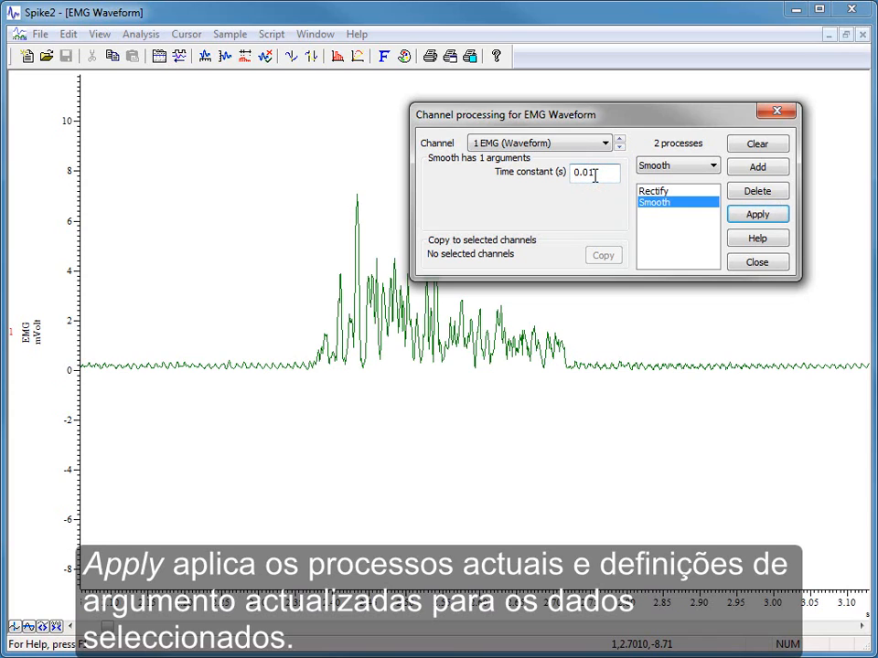
{"action": "left_click", "coordinate": [770, 217]}
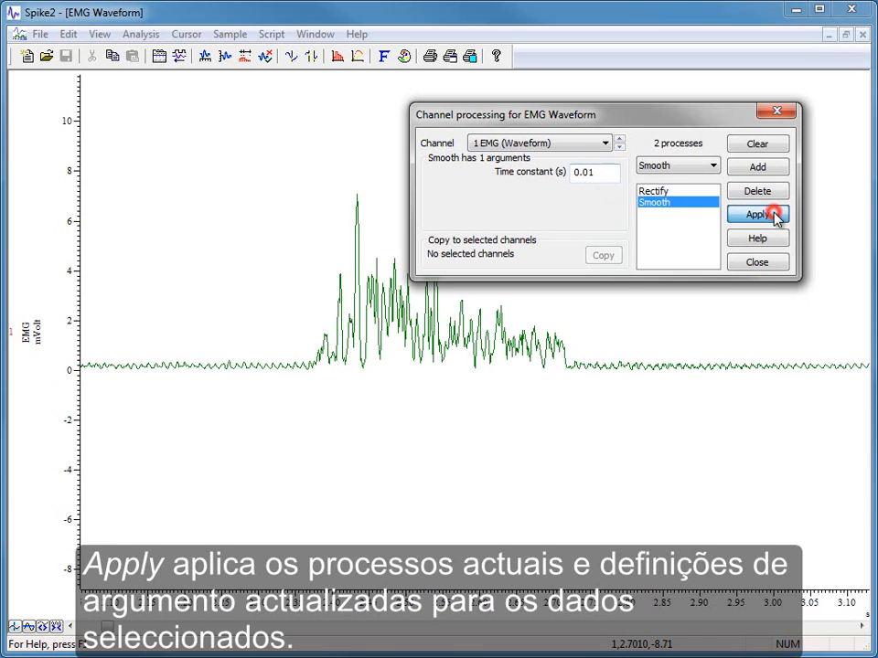
Step: Delete the Smooth process and clear all remaining processes from channel 1 EMG
{"action": "left_click", "coordinate": [779, 195]}
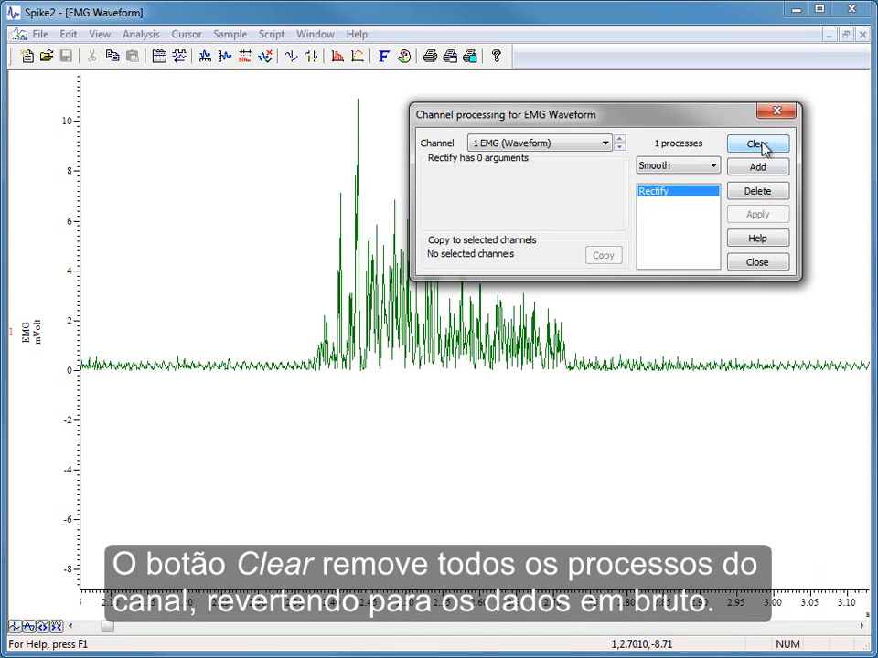
{"action": "left_click", "coordinate": [762, 146]}
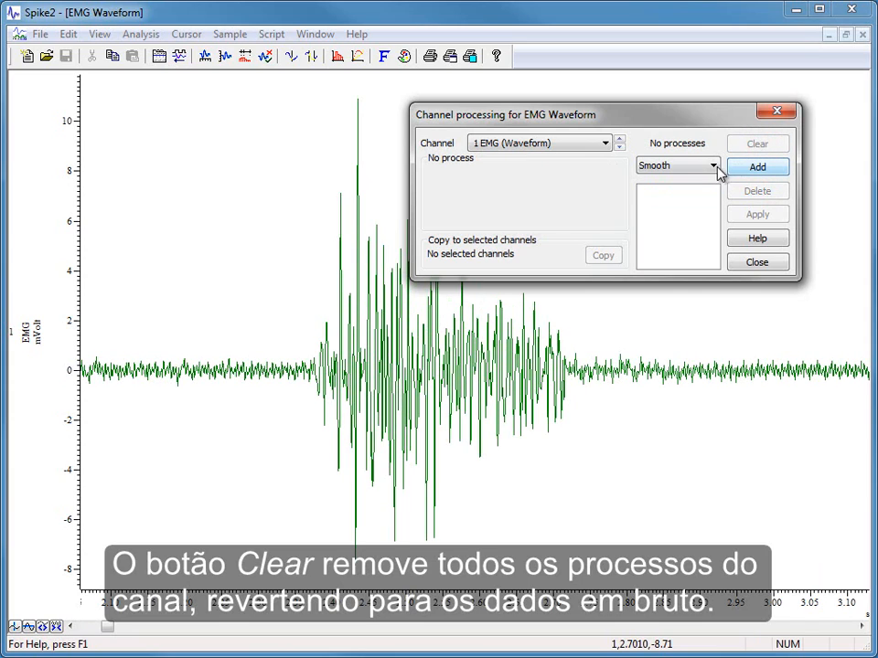
Step: Apply a Rectify process followed by a Smooth process to the cleared channel 1 EMG
{"action": "left_click", "coordinate": [713, 166]}
{"action": "left_click", "coordinate": [710, 179]}
{"action": "left_click", "coordinate": [756, 166]}
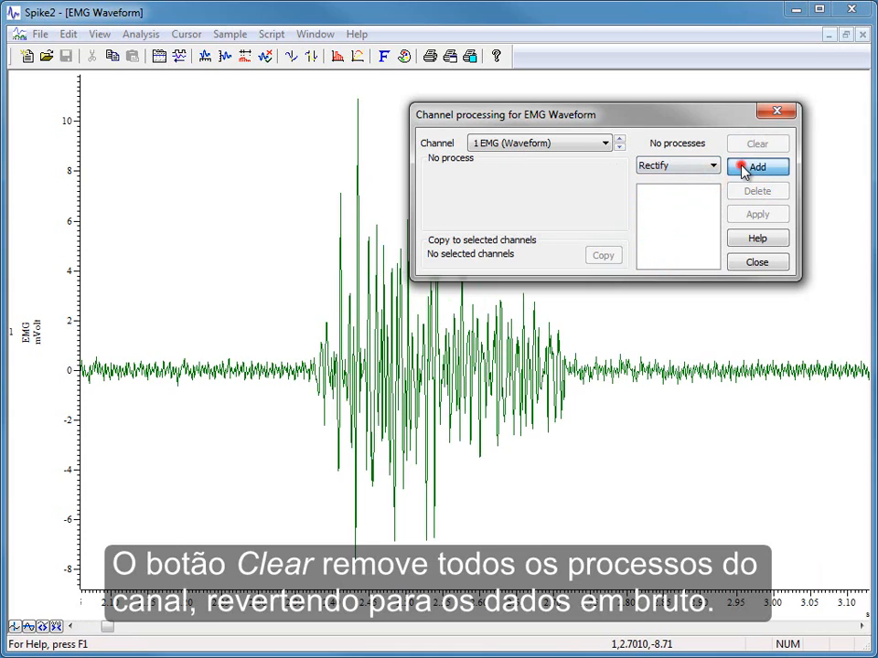
{"action": "left_click", "coordinate": [713, 165]}
{"action": "left_click", "coordinate": [711, 194]}
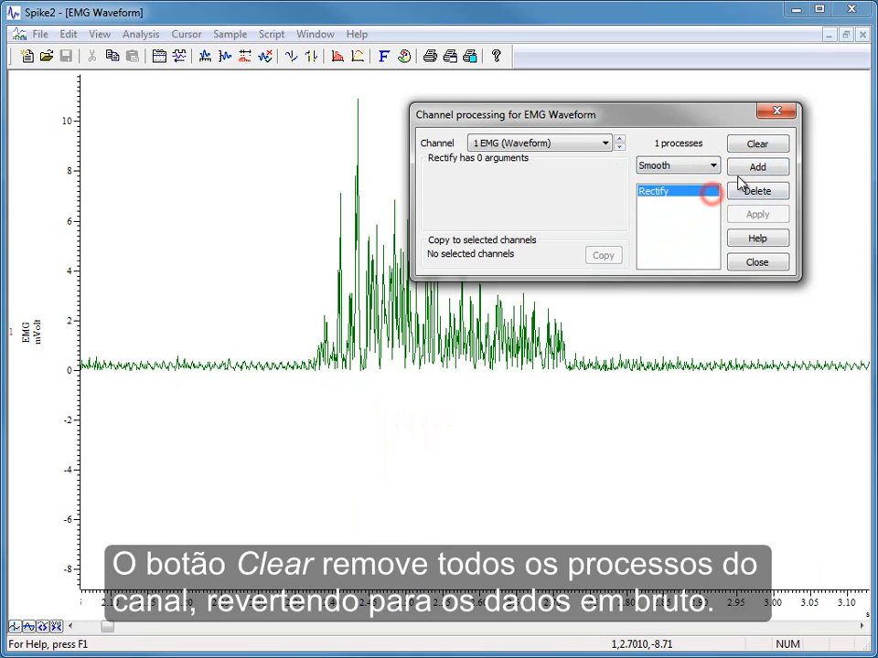
{"action": "left_click", "coordinate": [757, 168]}
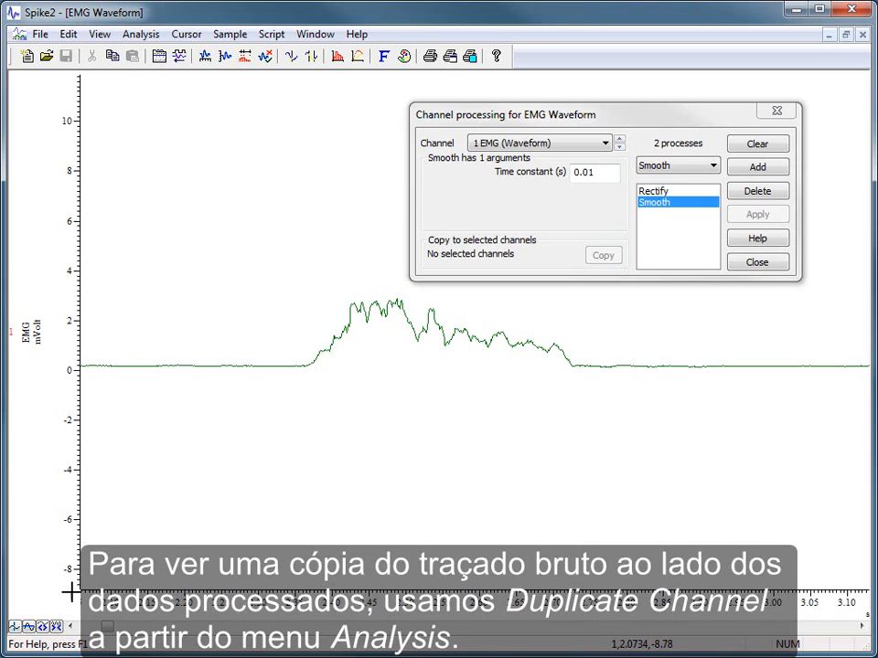
Step: Duplicate channel 1 EMG (Waveform) to show a copy of the raw trace beside the processed data
{"action": "left_click", "coordinate": [138, 34]}
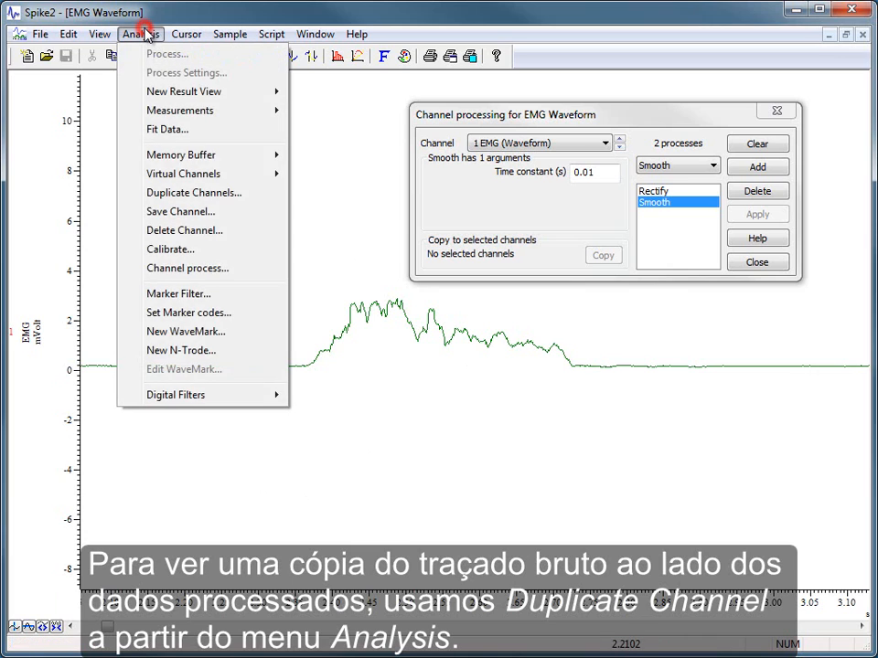
{"action": "left_click", "coordinate": [203, 193]}
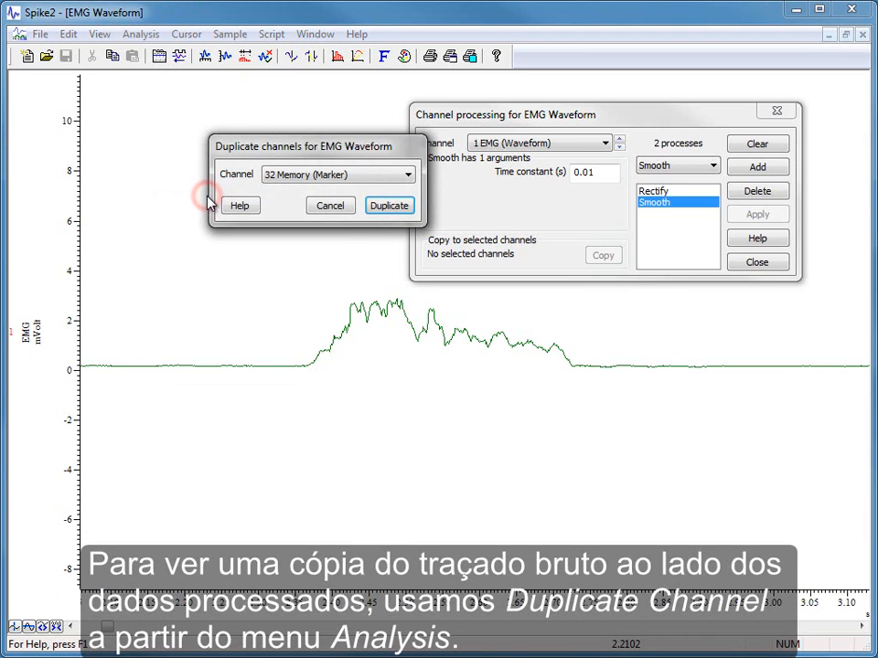
{"action": "left_click", "coordinate": [382, 180]}
{"action": "left_click", "coordinate": [376, 202]}
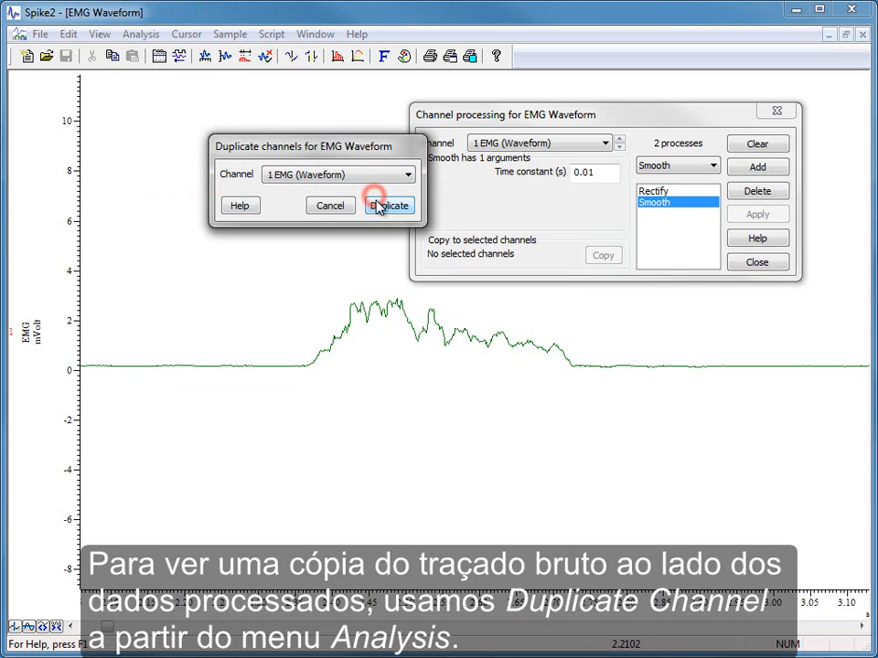
{"action": "left_click", "coordinate": [387, 207]}
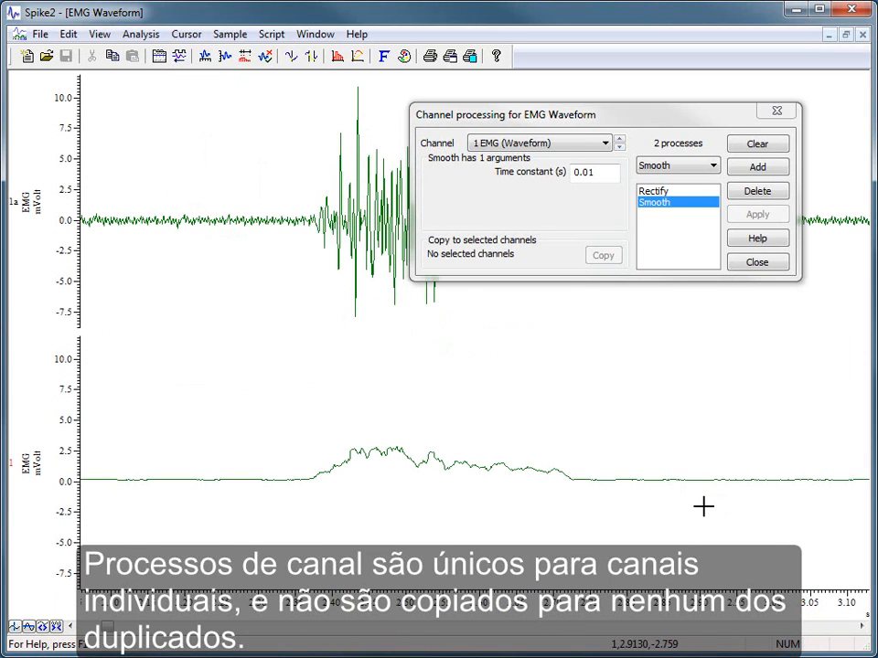
Step: Copy the Rectify and Smooth processes from channel 1 to the duplicate channel 1a and close the channel processing settings
{"action": "left_click_drag", "start_coordinate": [614, 117], "coordinate": [666, 290]}
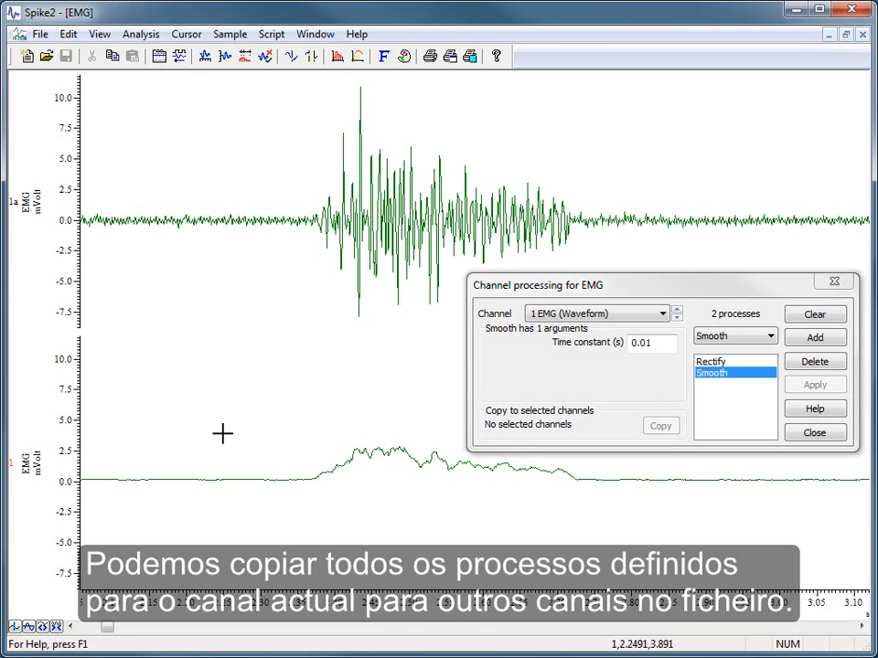
{"action": "left_click", "coordinate": [22, 215]}
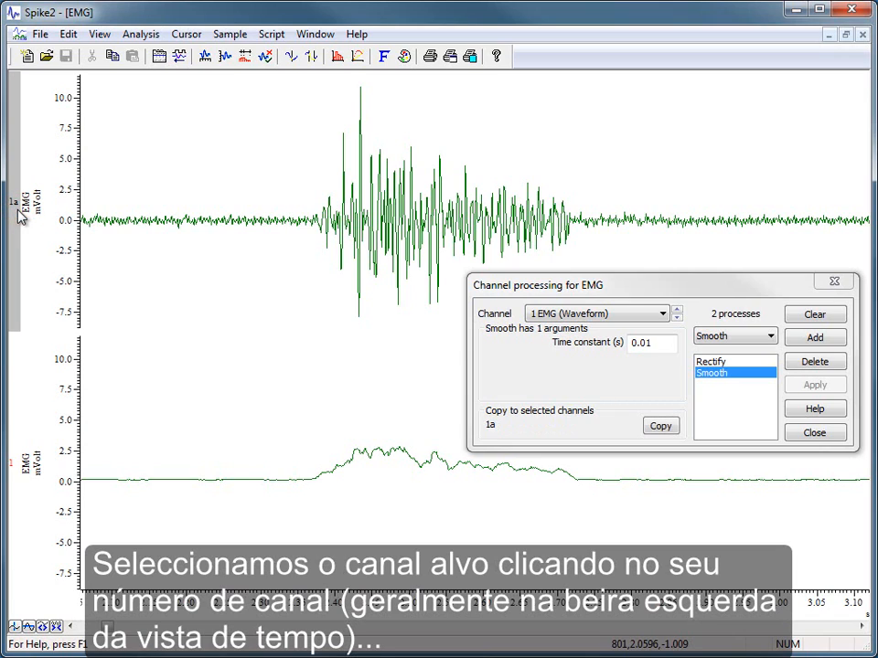
{"action": "left_click", "coordinate": [662, 430]}
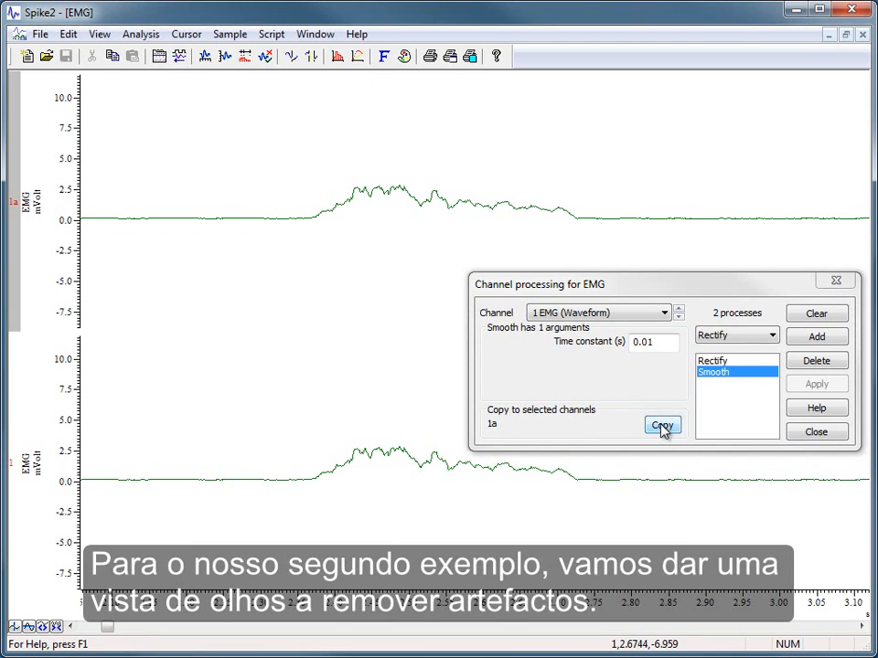
{"action": "left_click", "coordinate": [805, 434]}
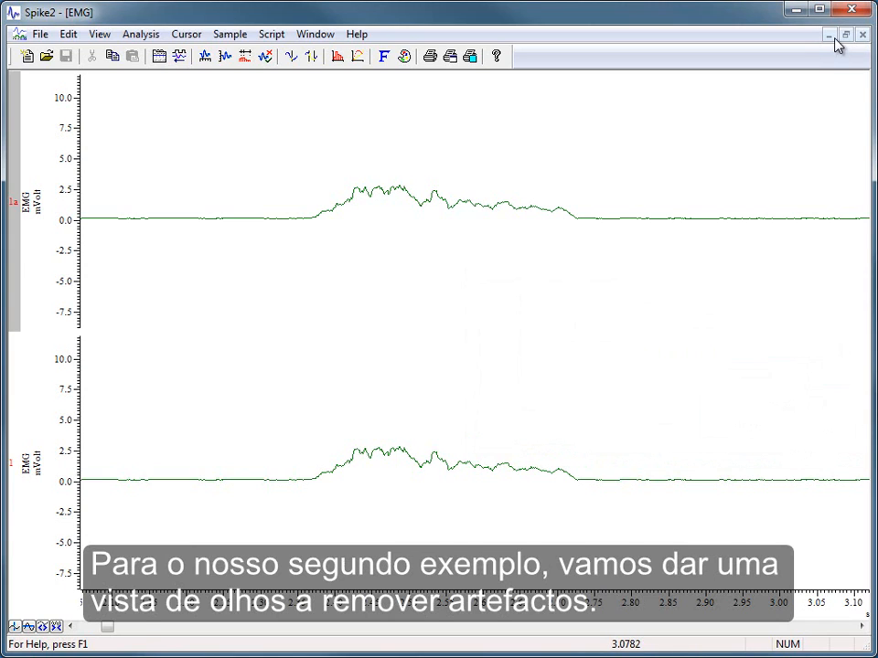
Step: Minimise the EMG file, maximise the STN-LFP file and enlarge channel 3 to fill the view
{"action": "left_click", "coordinate": [828, 35]}
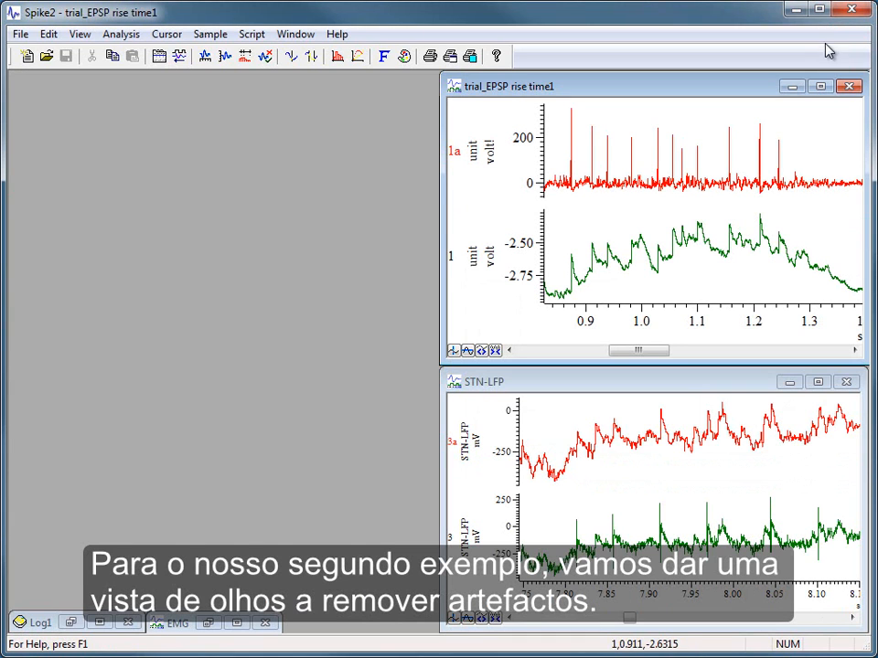
{"action": "left_click", "coordinate": [819, 383]}
{"action": "double_click", "coordinate": [470, 450]}
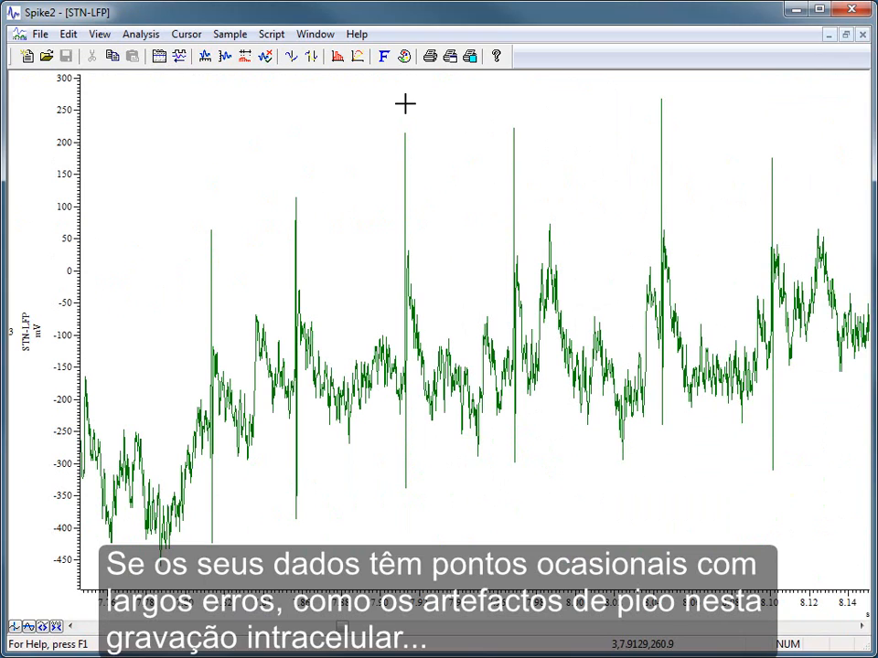
Step: Add a Median filter process to channel 3 STN-LFP (Waveform)
{"action": "left_click", "coordinate": [141, 33]}
{"action": "left_click", "coordinate": [182, 268]}
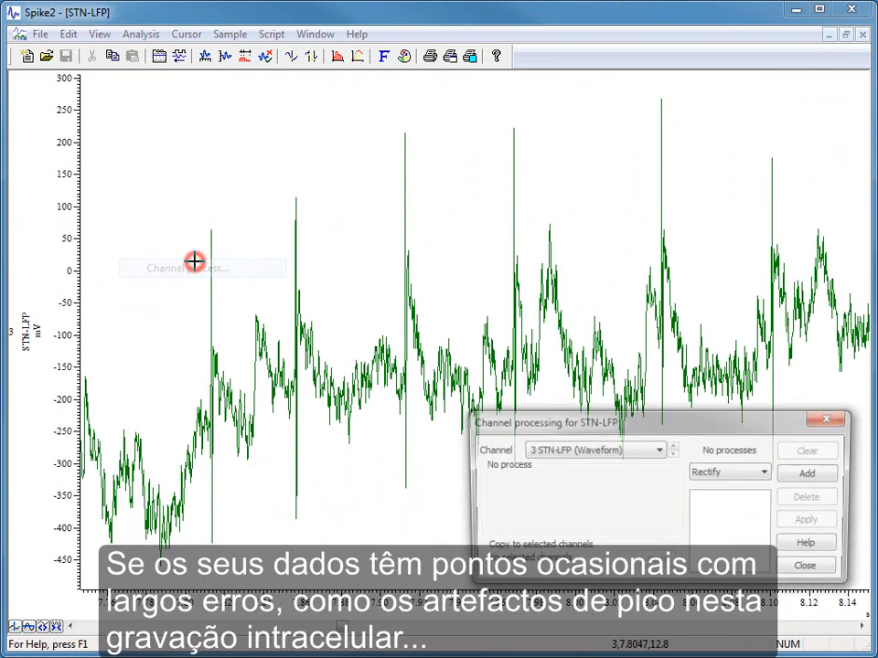
{"action": "left_click", "coordinate": [766, 471]}
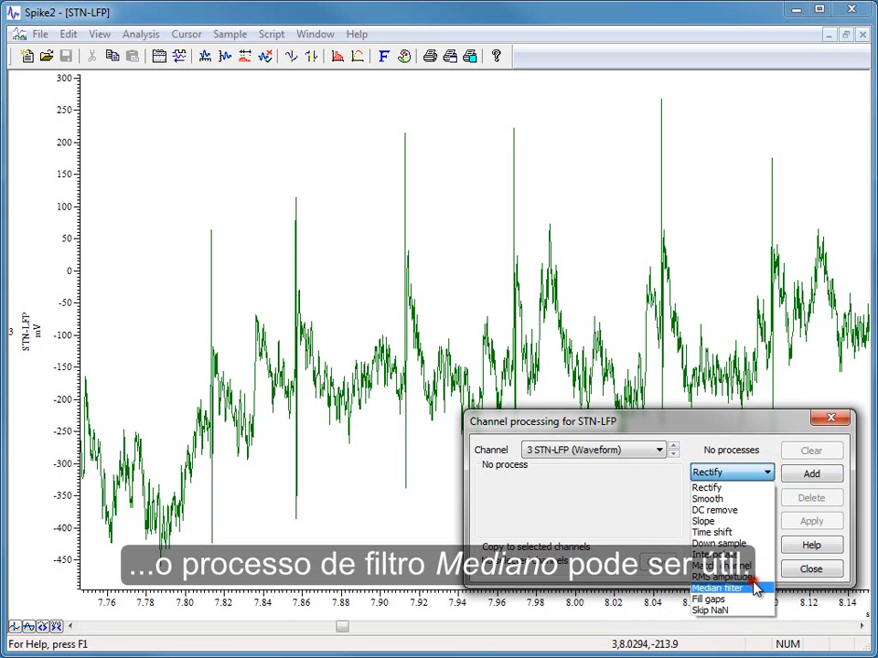
{"action": "left_click", "coordinate": [757, 588]}
{"action": "left_click", "coordinate": [811, 474]}
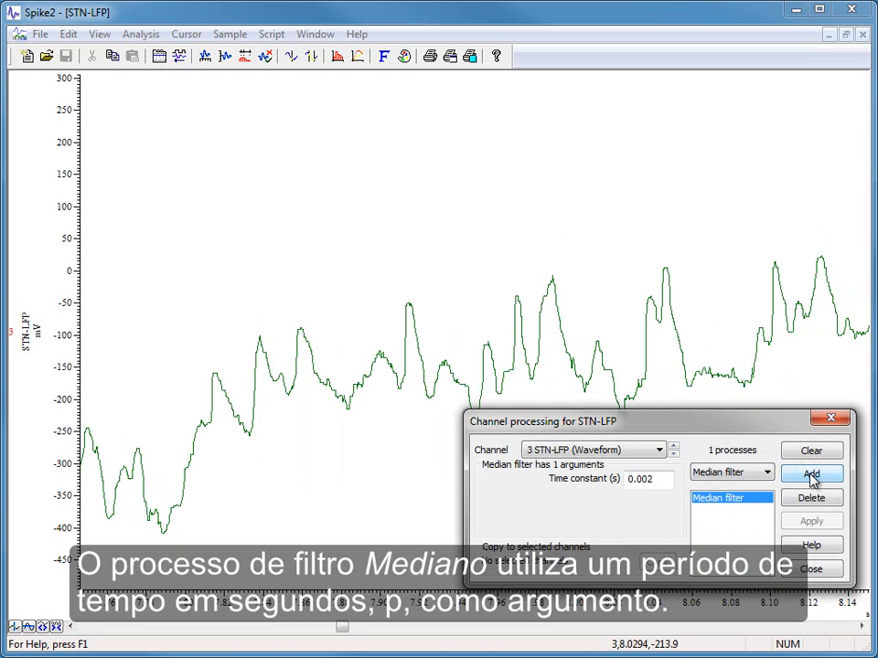
Step: Set the Median filter's time constant to 0.0003 s and apply it to channel 3
{"action": "left_click", "coordinate": [662, 477]}
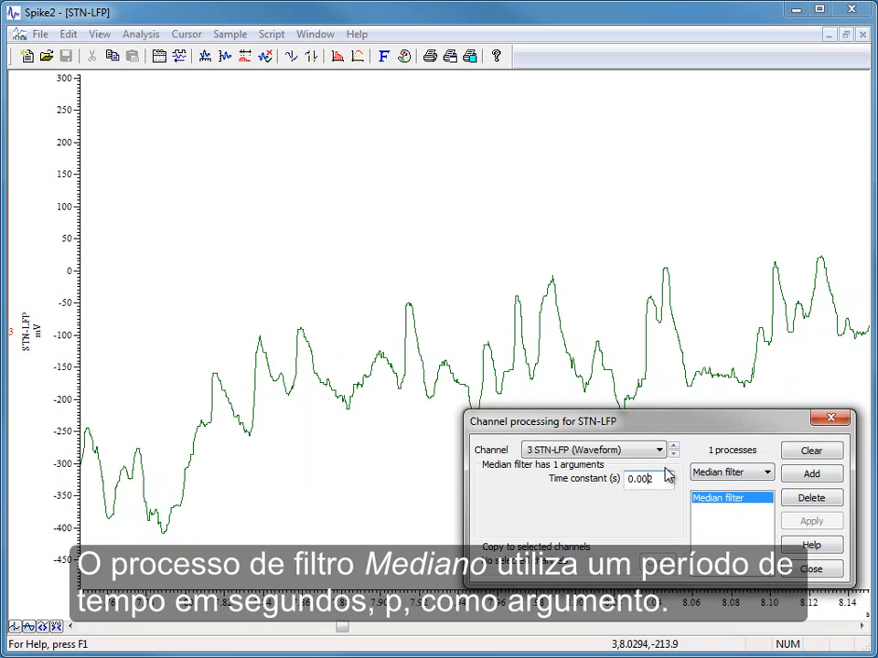
{"action": "key", "text": "BackSpace"}
{"action": "type", "text": "02"}
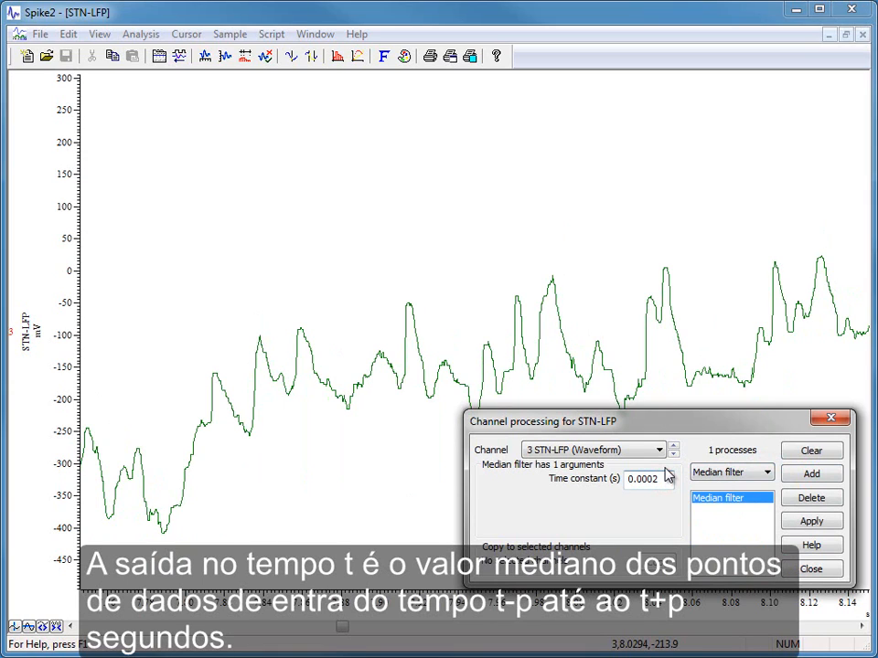
{"action": "key", "text": "BackSpace"}
{"action": "type", "text": "3"}
{"action": "left_click", "coordinate": [811, 522]}
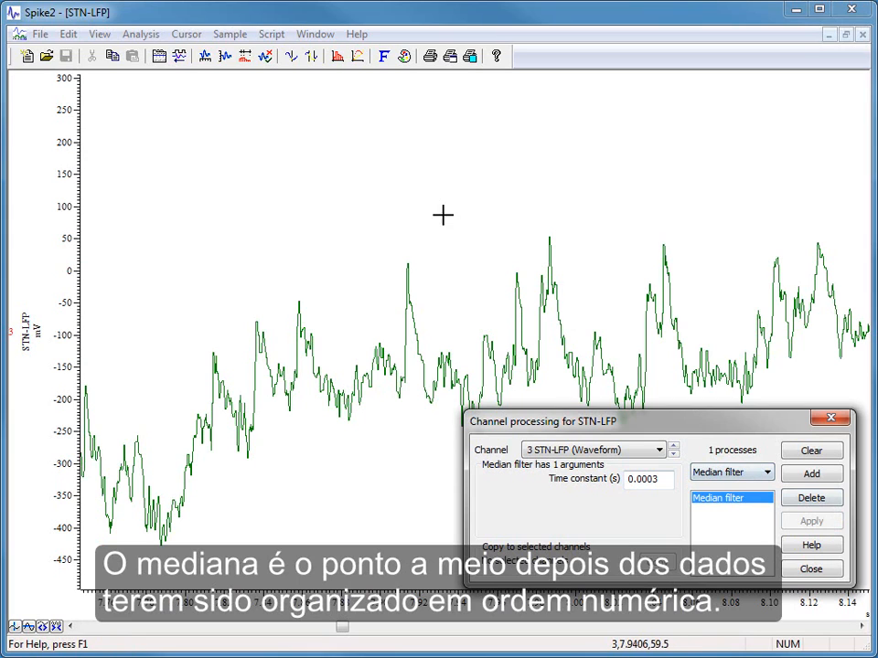
Step: Duplicate channel 3 STN-LFP (Waveform) to compare it with the raw trace, moving the channel processing settings aside and closing them
{"action": "left_click", "coordinate": [145, 35]}
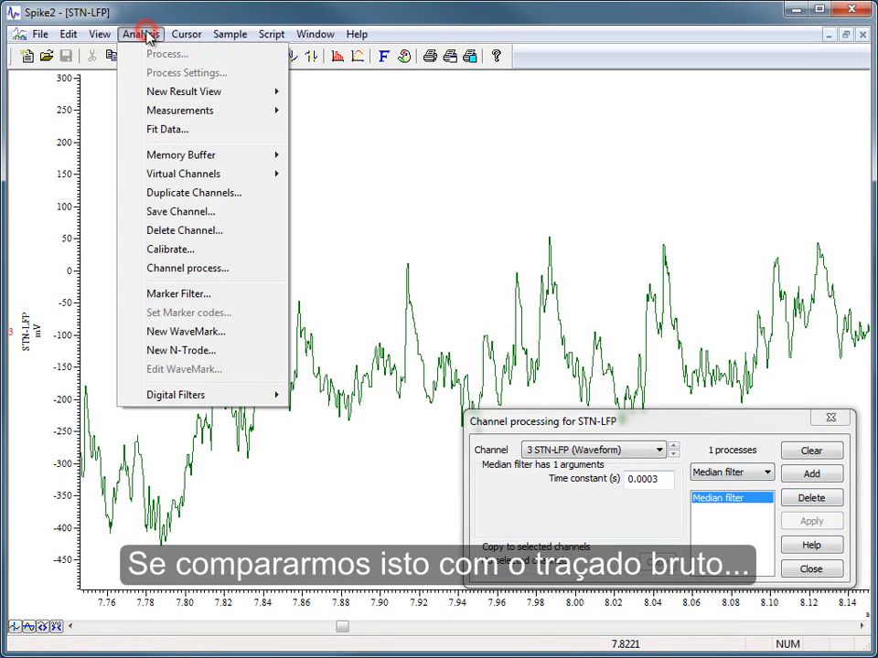
{"action": "left_click", "coordinate": [227, 194]}
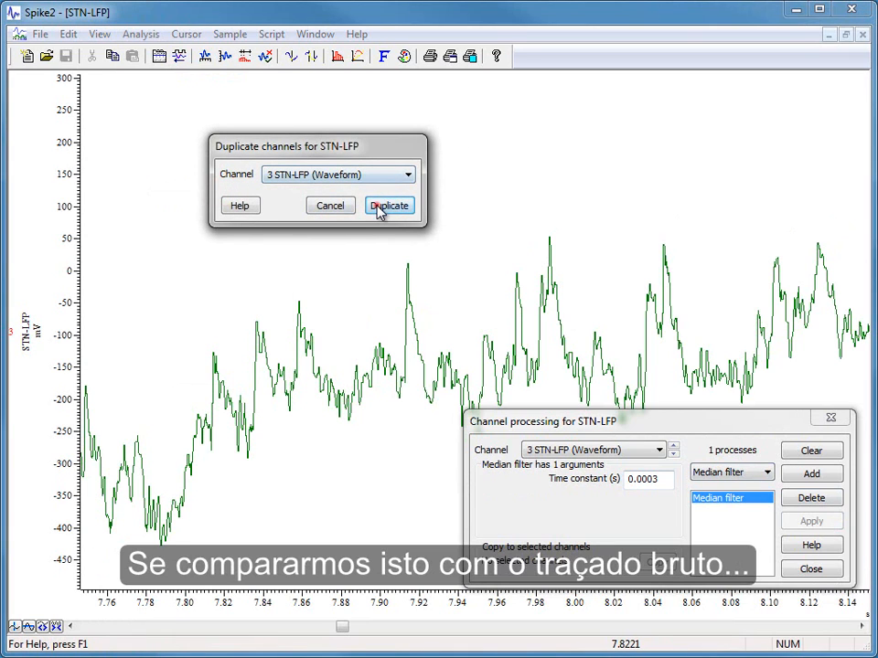
{"action": "left_click", "coordinate": [383, 209]}
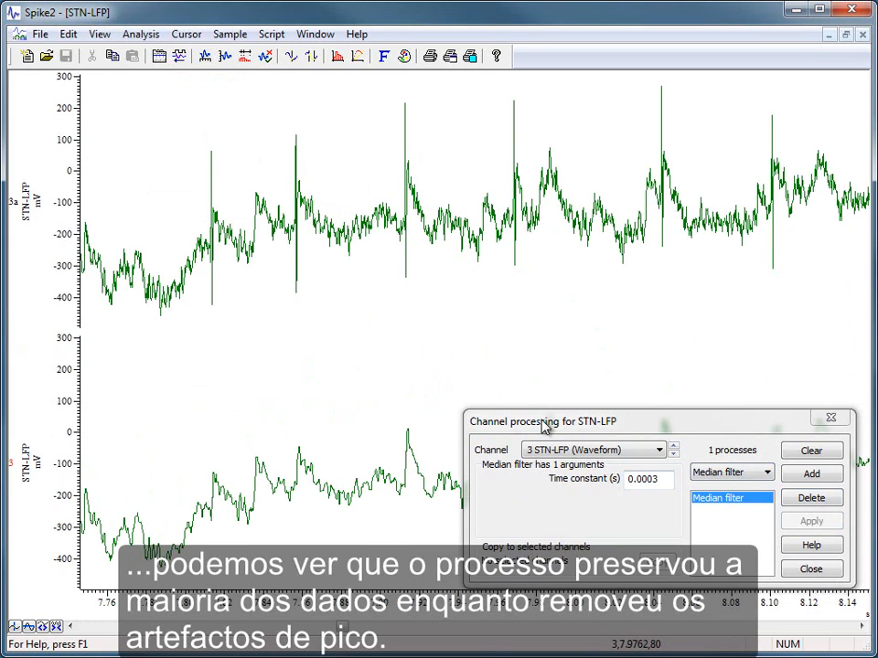
{"action": "left_click_drag", "start_coordinate": [547, 423], "coordinate": [542, 268]}
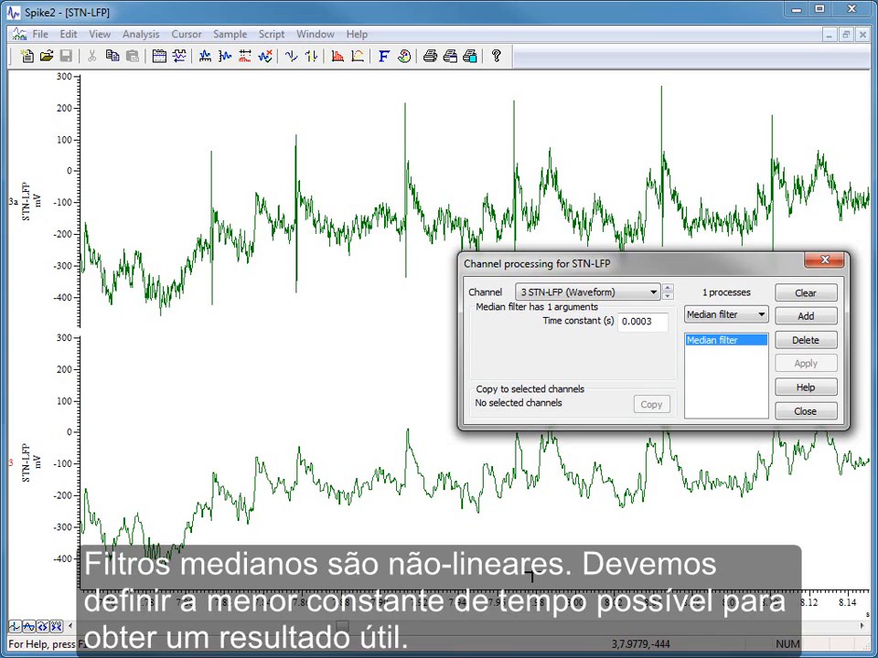
{"action": "left_click", "coordinate": [818, 411]}
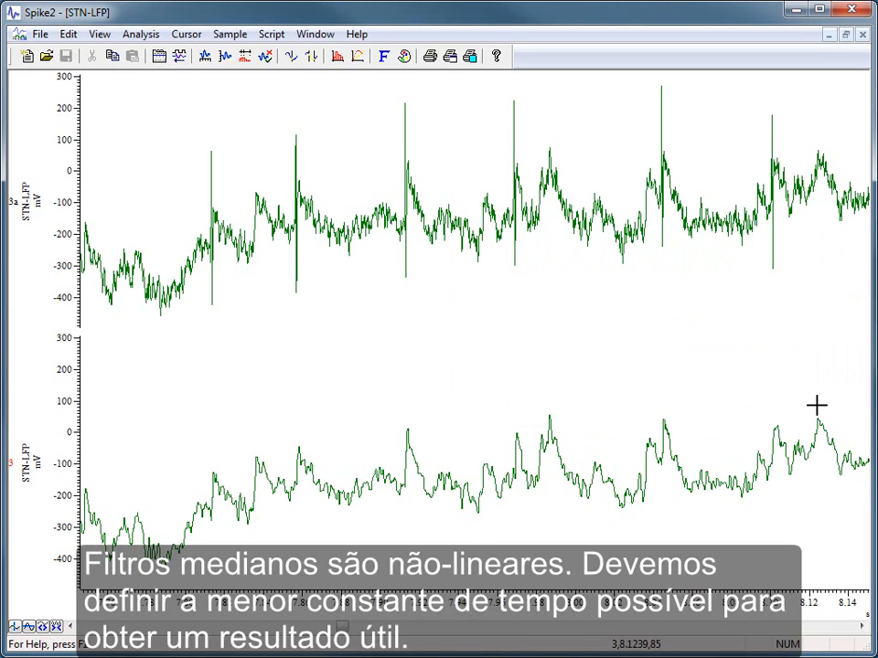
Step: Minimise the STN-LFP file, maximise trial_EPSP rise time1 and enlarge channel 1 to fill the view
{"action": "left_click", "coordinate": [825, 35]}
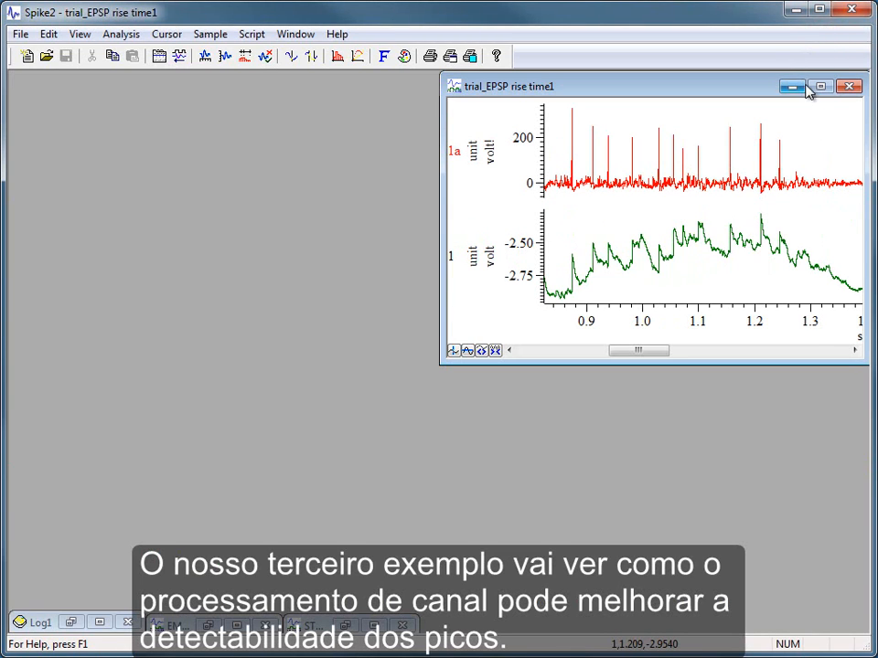
{"action": "left_click", "coordinate": [820, 86]}
{"action": "double_click", "coordinate": [526, 447]}
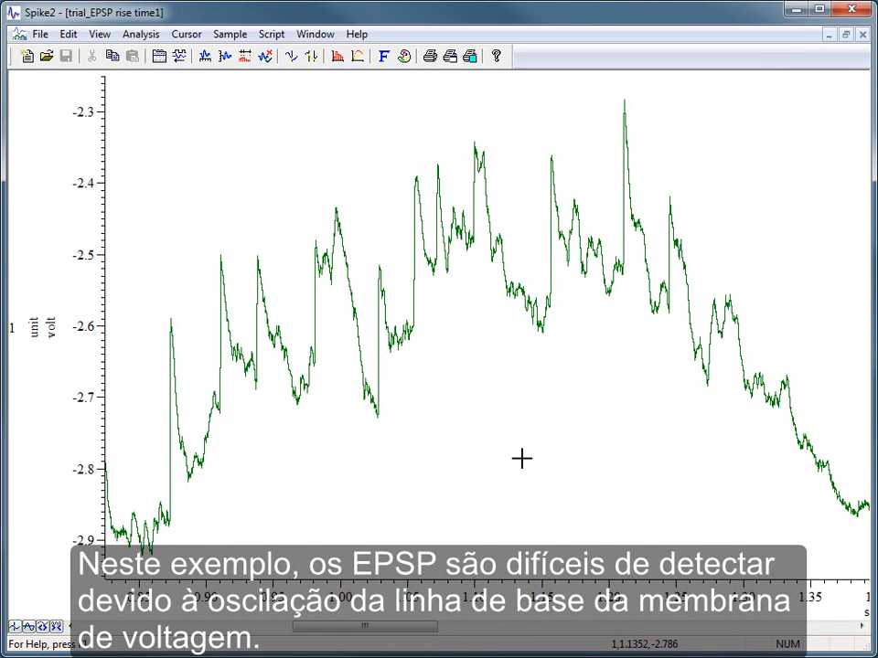
Step: Add a Slope process to channel 1 unit (Waveform) of the EPSP recording
{"action": "right_click", "coordinate": [494, 366]}
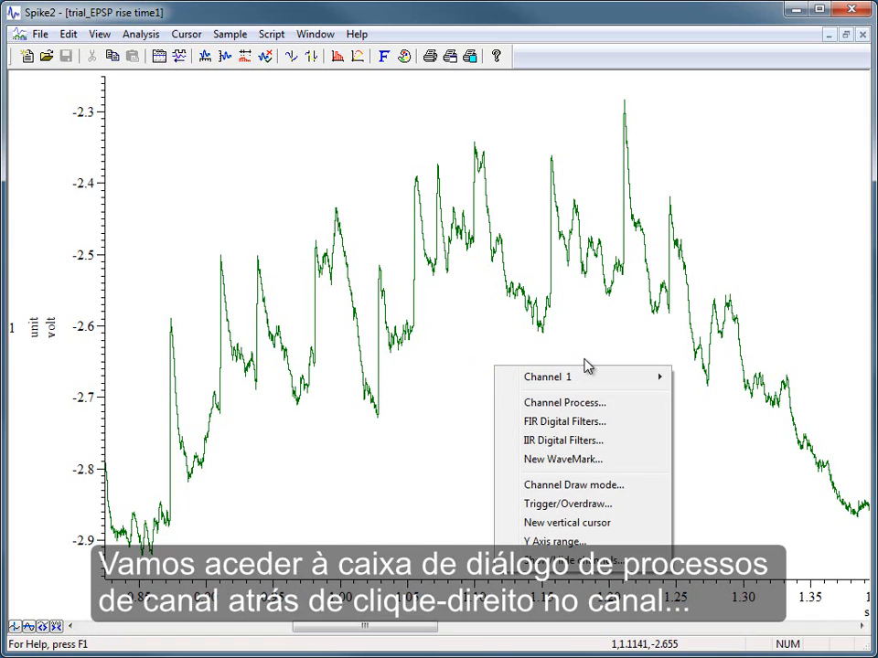
{"action": "left_click", "coordinate": [602, 403]}
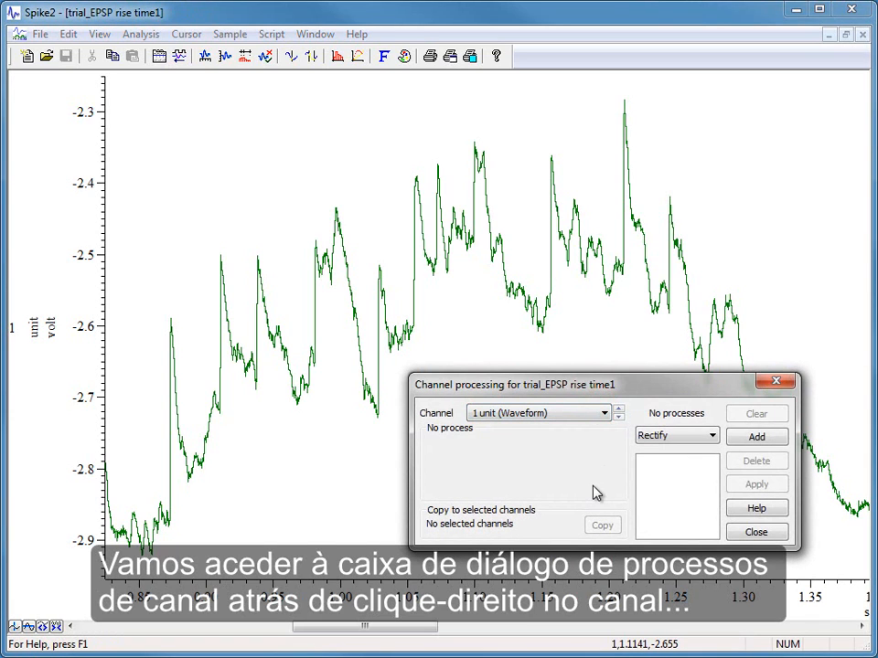
{"action": "left_click", "coordinate": [713, 436]}
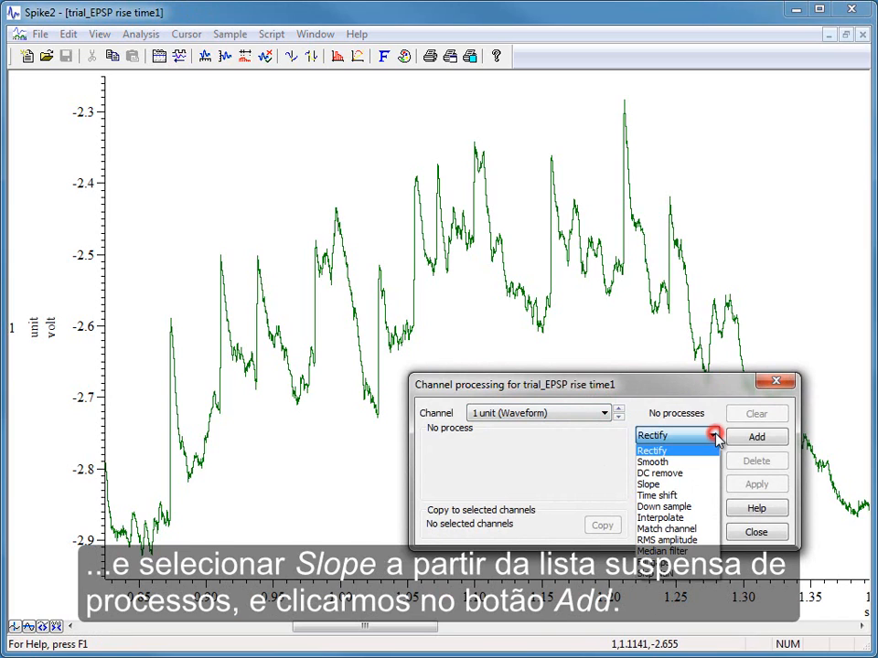
{"action": "left_click", "coordinate": [698, 484]}
{"action": "left_click", "coordinate": [763, 439]}
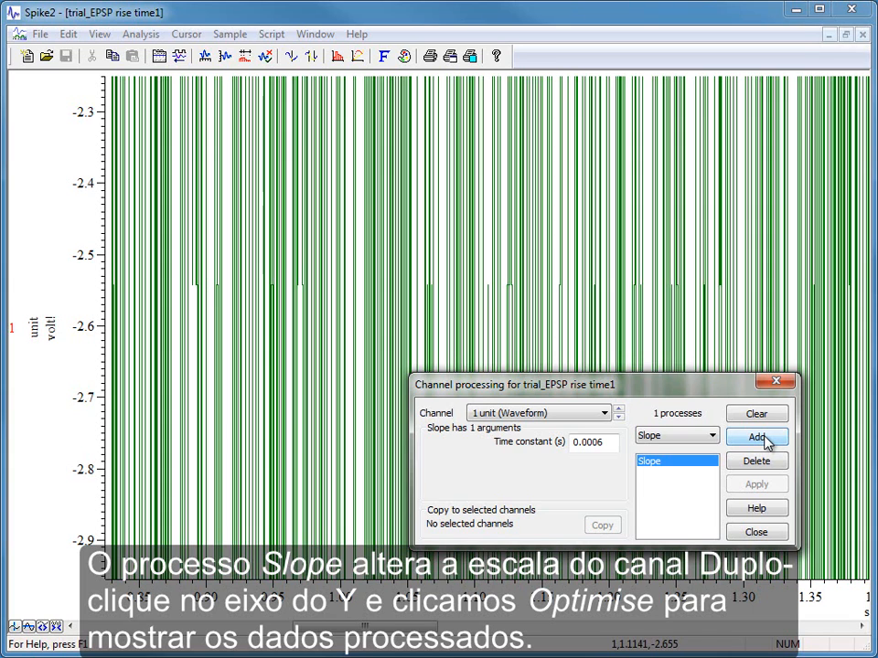
Step: Optimise channel 1's Y axis range for the slope data and close the channel processing settings
{"action": "double_click", "coordinate": [99, 175]}
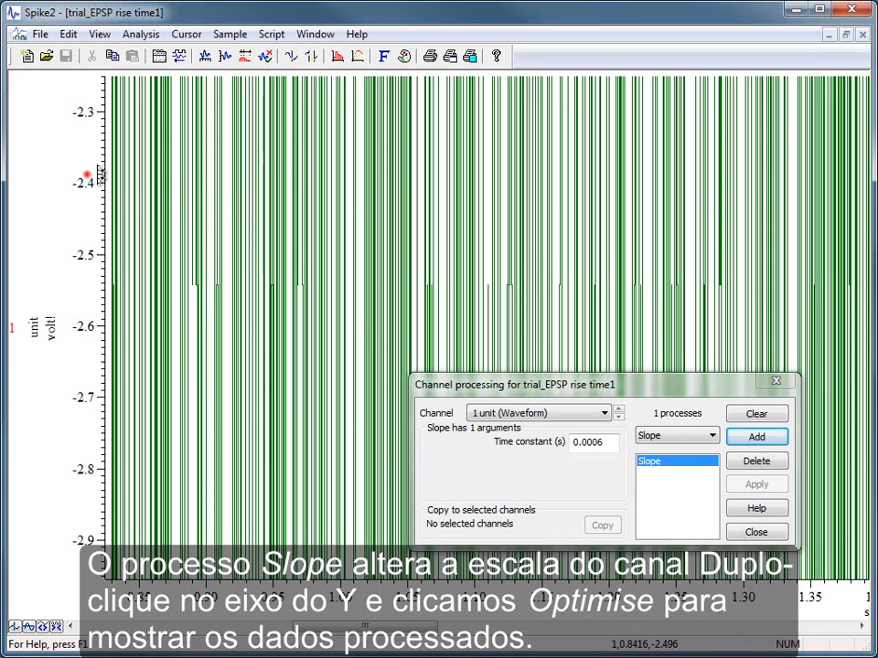
{"action": "left_click", "coordinate": [347, 179]}
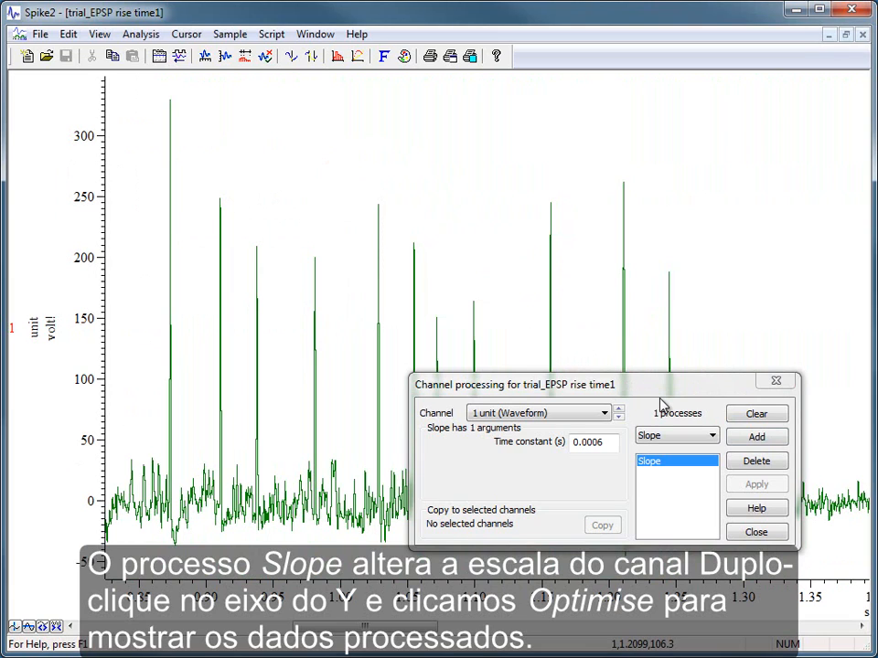
{"action": "left_click", "coordinate": [605, 442]}
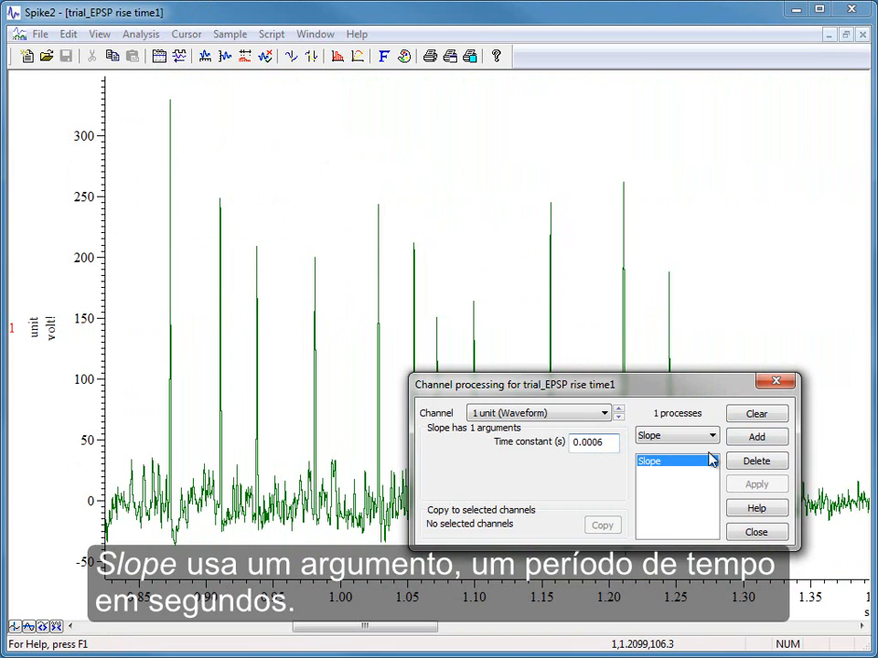
{"action": "left_click", "coordinate": [774, 534]}
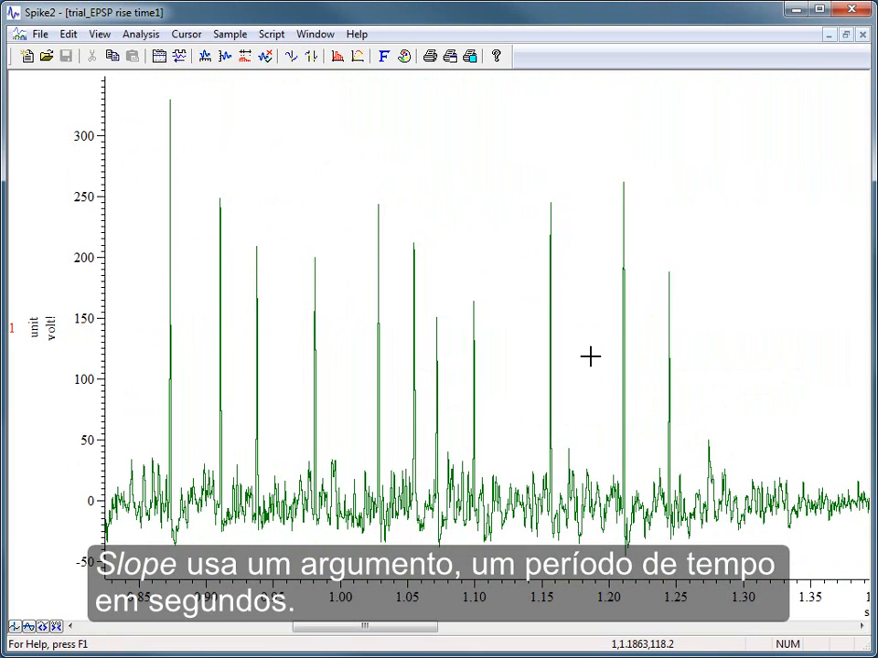
Step: Duplicate channel 1 and optimise the Y axis range of the raw duplicate 1a
{"action": "right_click", "coordinate": [331, 244]}
{"action": "mouse_move", "coordinate": [450, 262]}
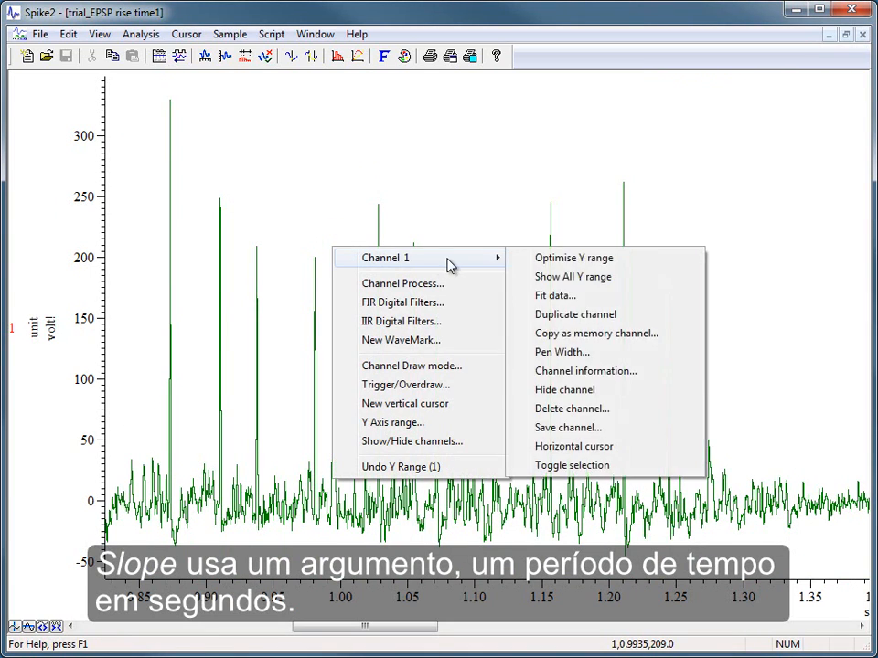
{"action": "left_click", "coordinate": [597, 316]}
{"action": "double_click", "coordinate": [95, 164]}
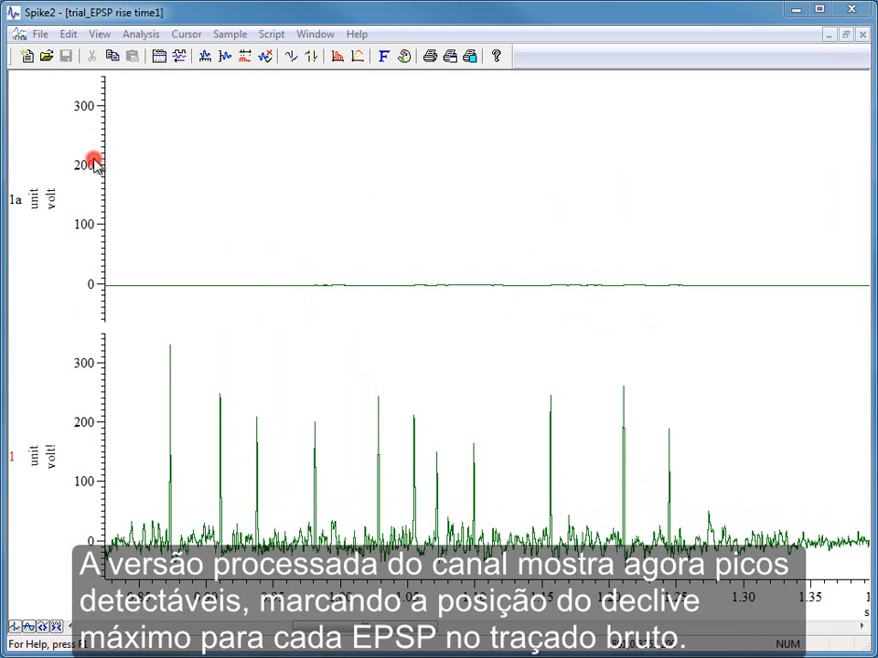
{"action": "left_click", "coordinate": [347, 178]}
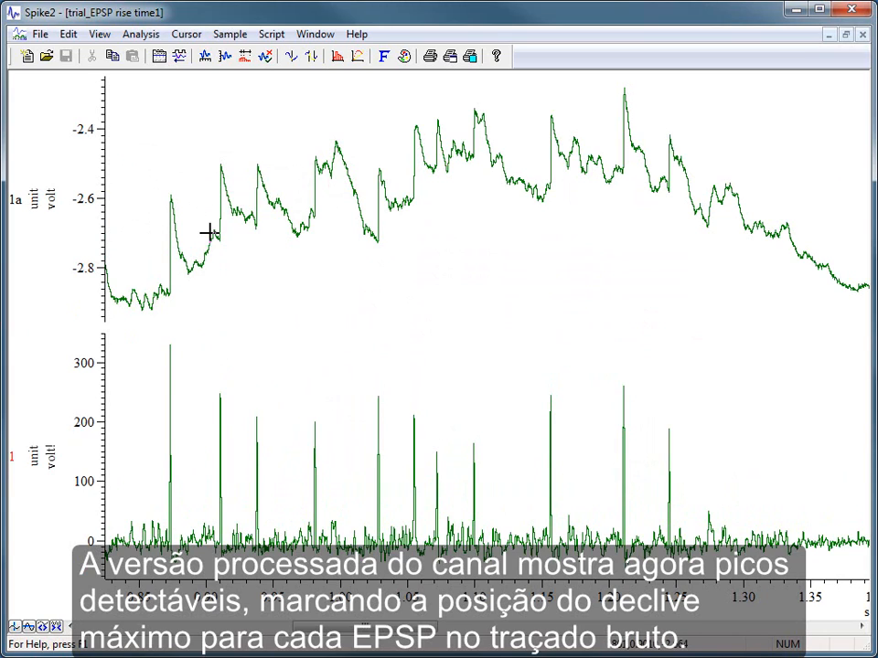
Step: Reopen the channel processing settings for channel 1 and list the available process types
{"action": "right_click", "coordinate": [260, 379]}
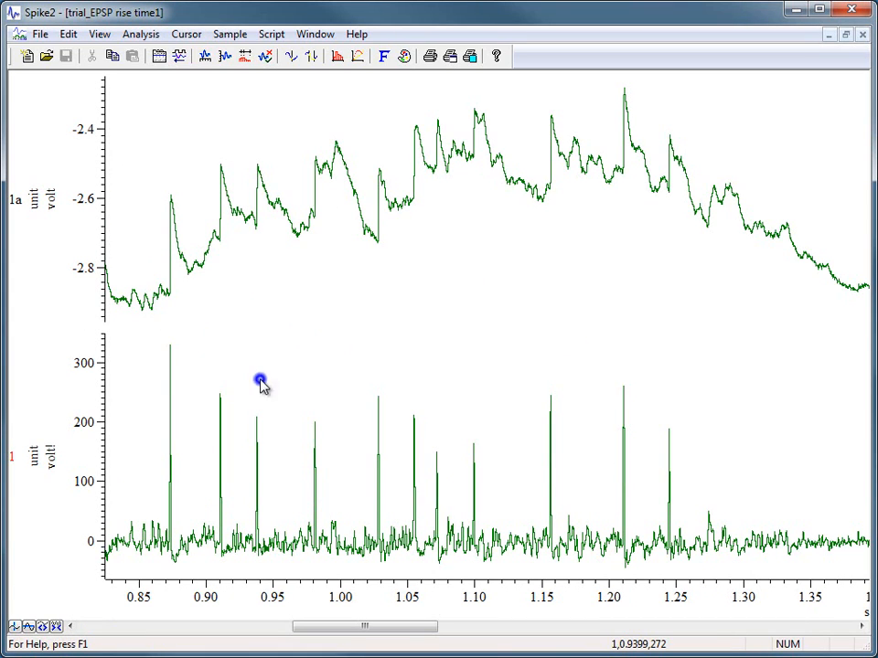
{"action": "left_click", "coordinate": [302, 418]}
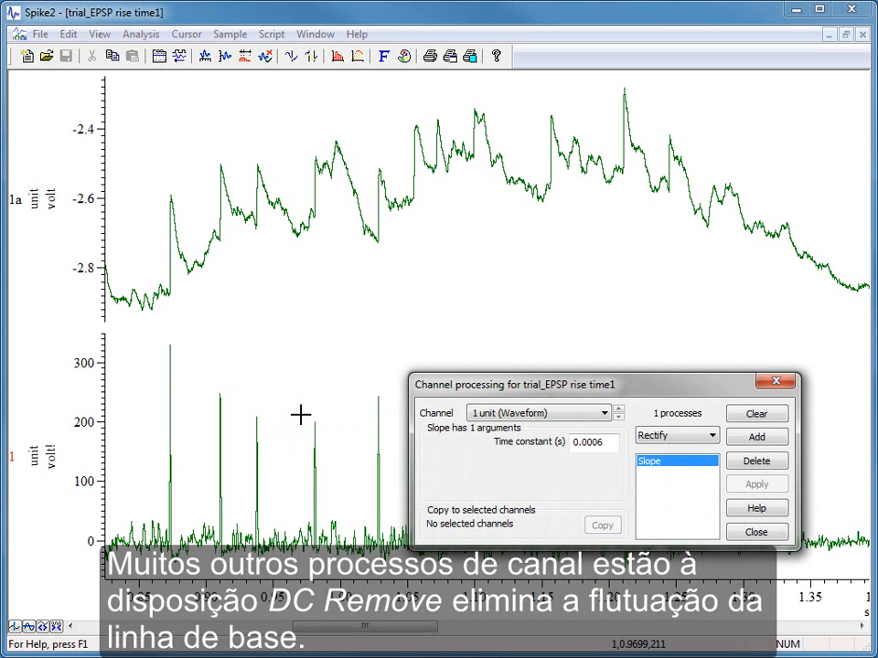
{"action": "left_click", "coordinate": [712, 437]}
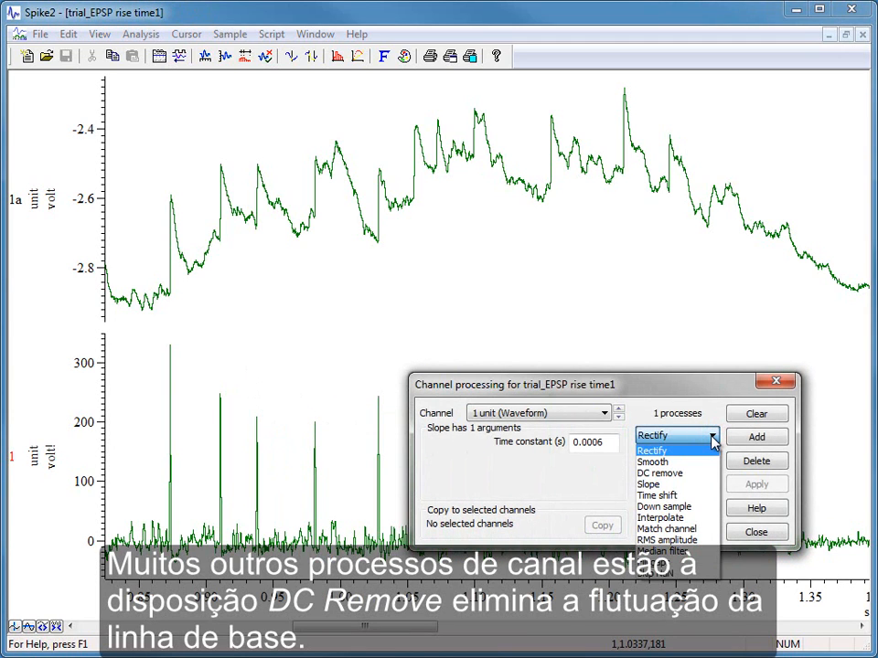